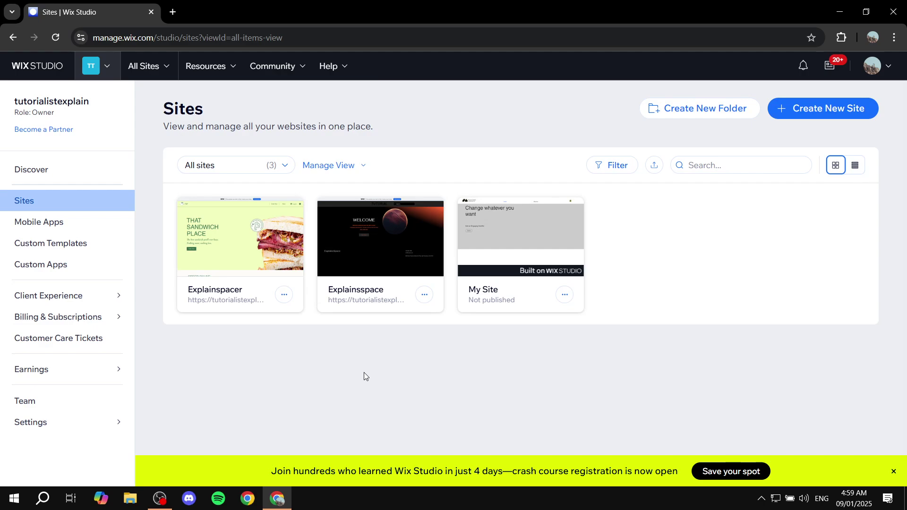
Open the dashboard of the Explainspacer site from the sites overview
mouse_move(227, 297)
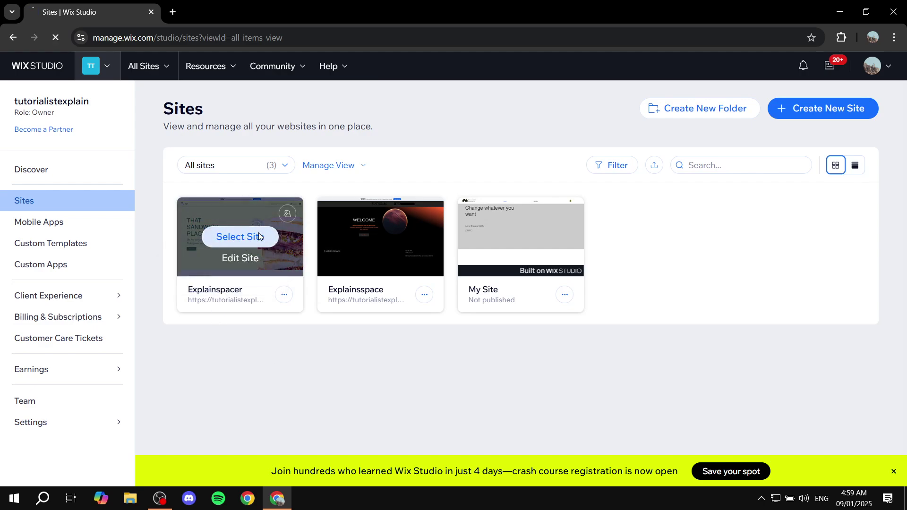
click(276, 290)
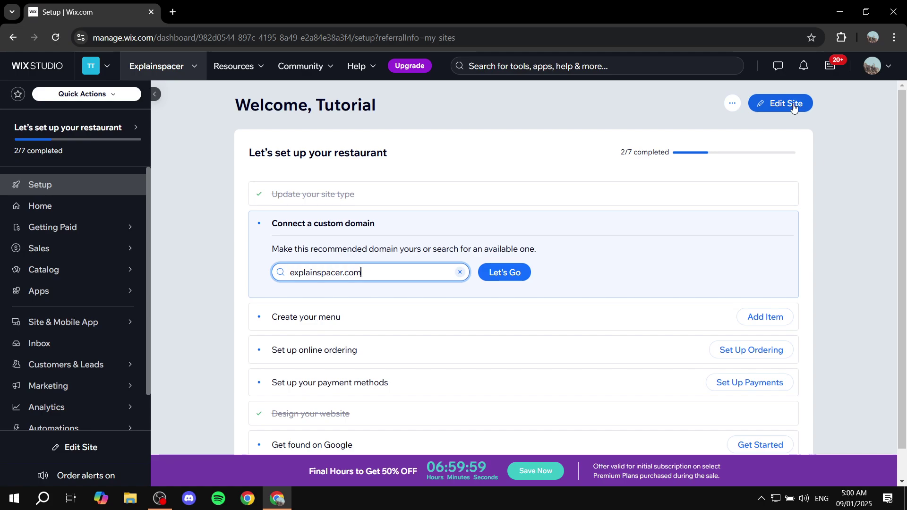
click(246, 67)
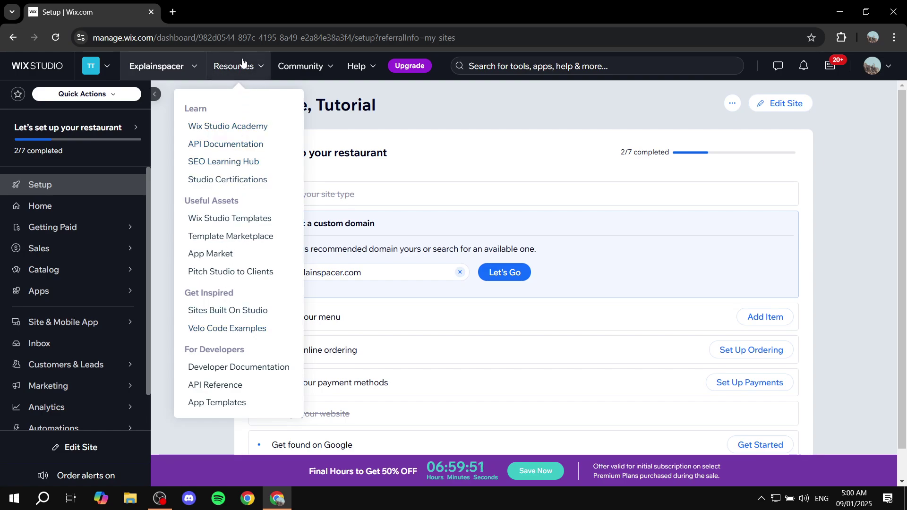
click(155, 65)
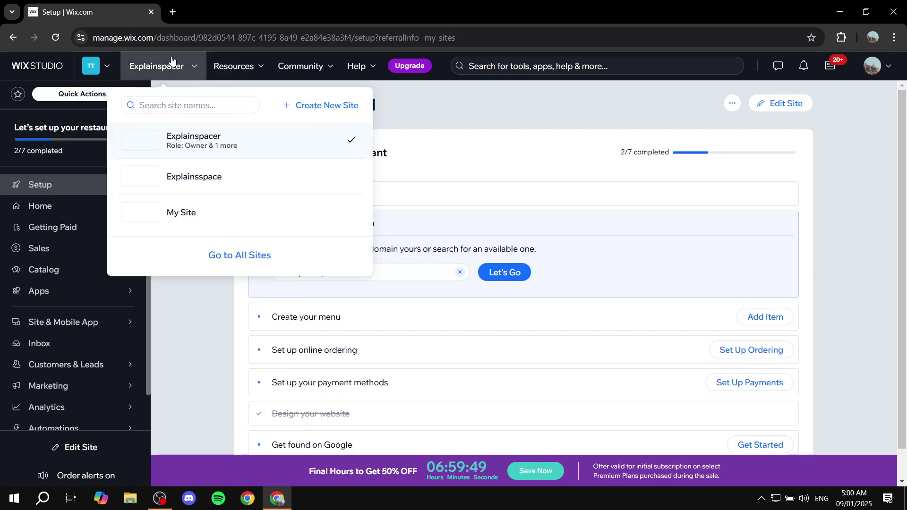
mouse_move(310, 65)
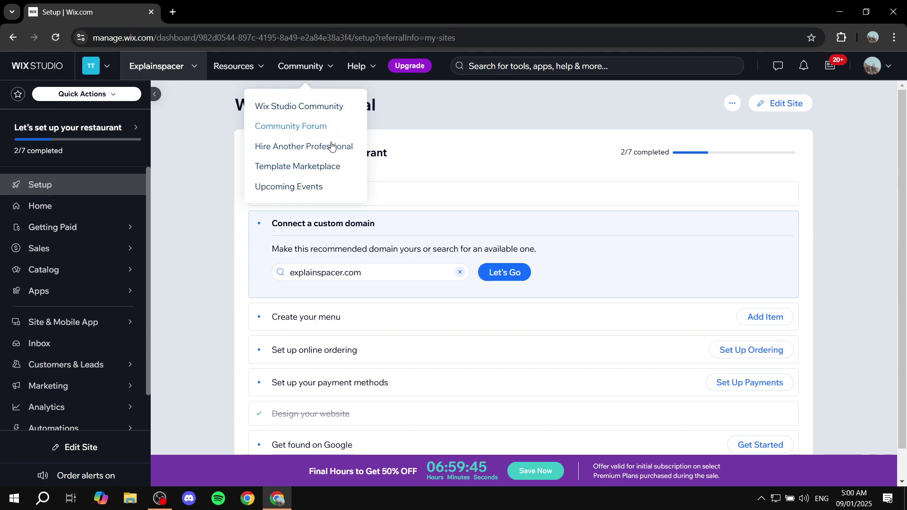
mouse_move(370, 68)
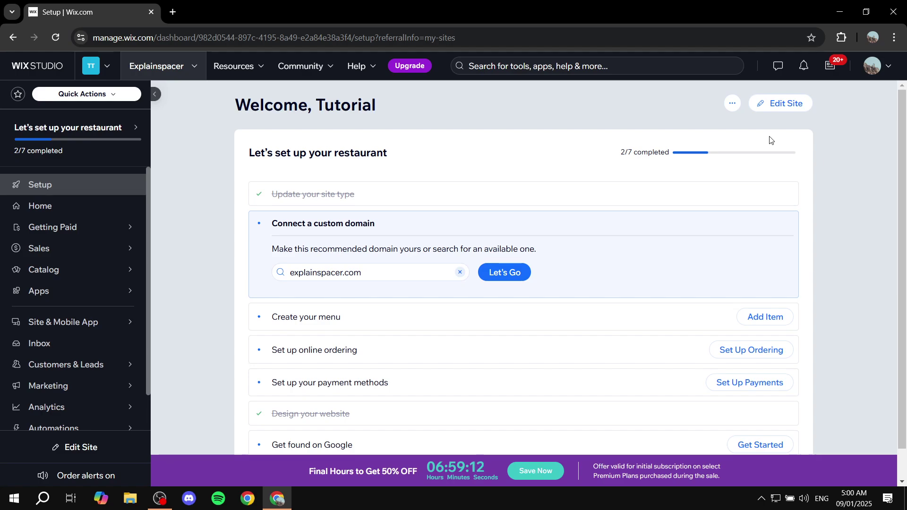
Open the Explainspacer site in the website editor and look over its home page
click(799, 104)
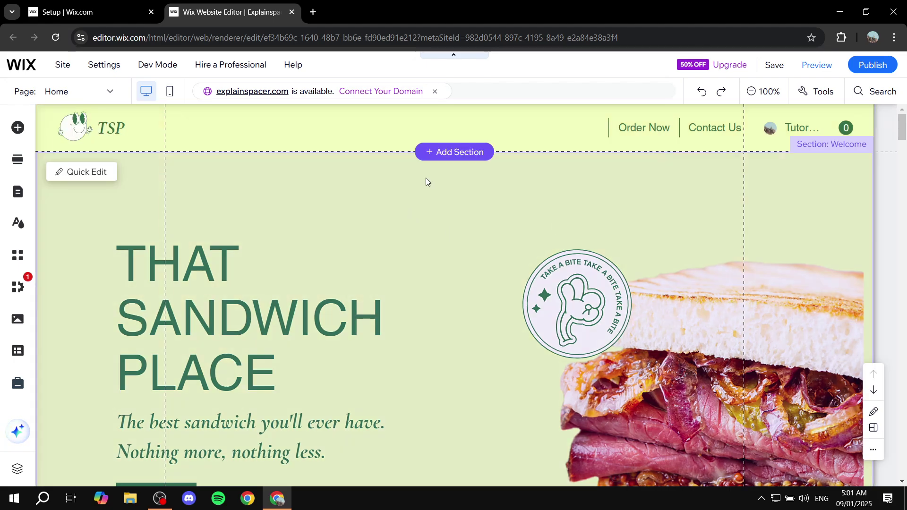
scroll(474, 225, down, 6)
scroll(474, 232, up, 6)
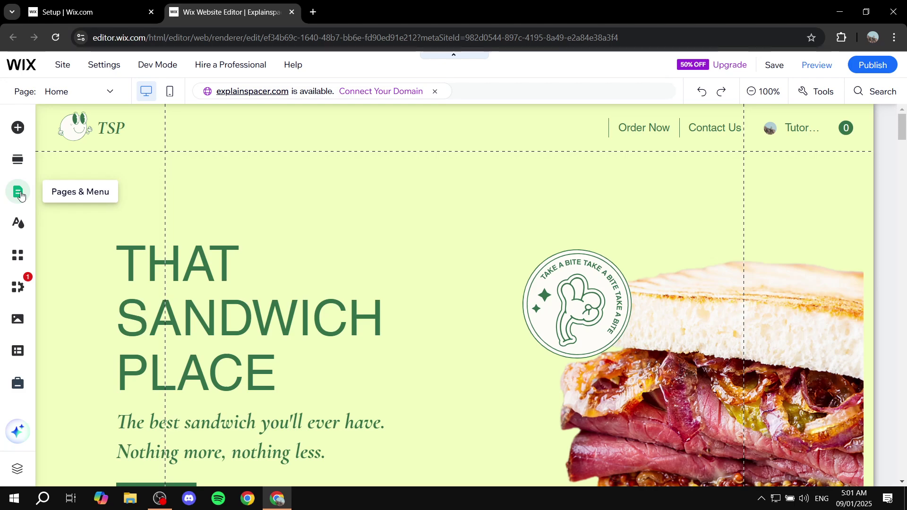
Hide the Order Now section from the site menu
click(20, 195)
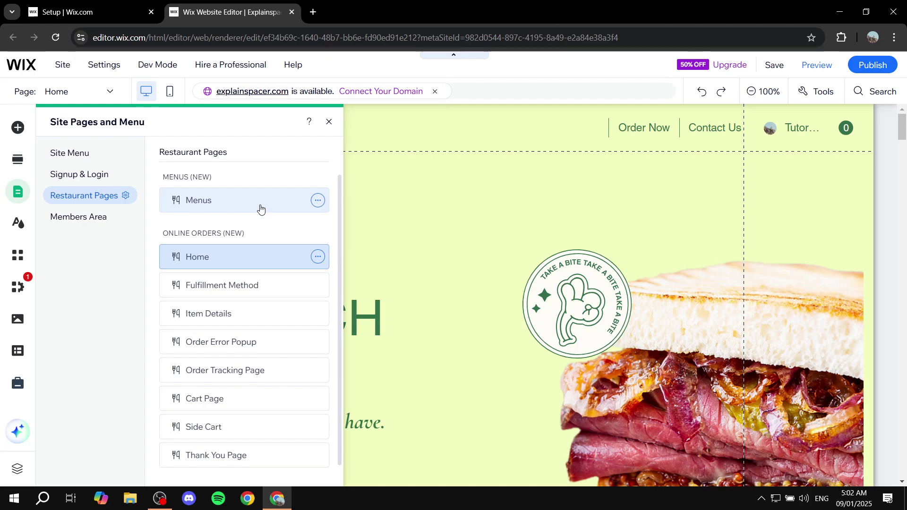
click(77, 153)
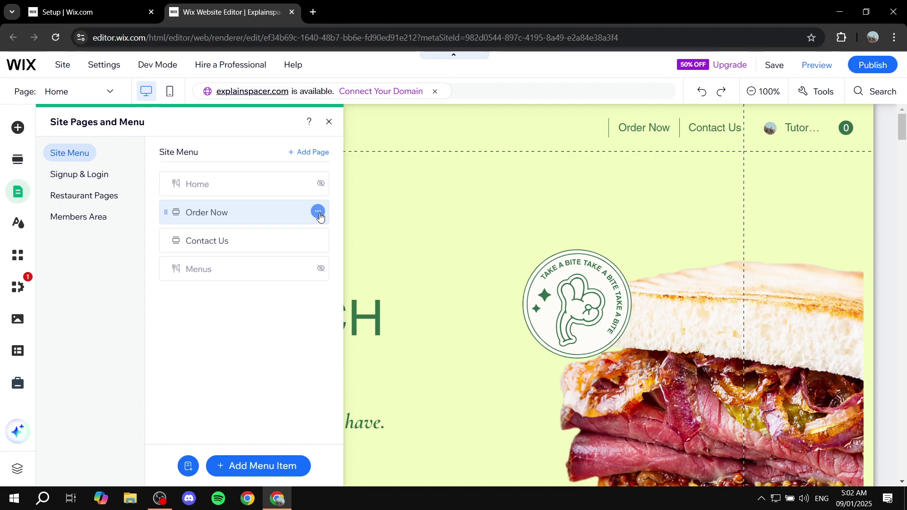
click(319, 213)
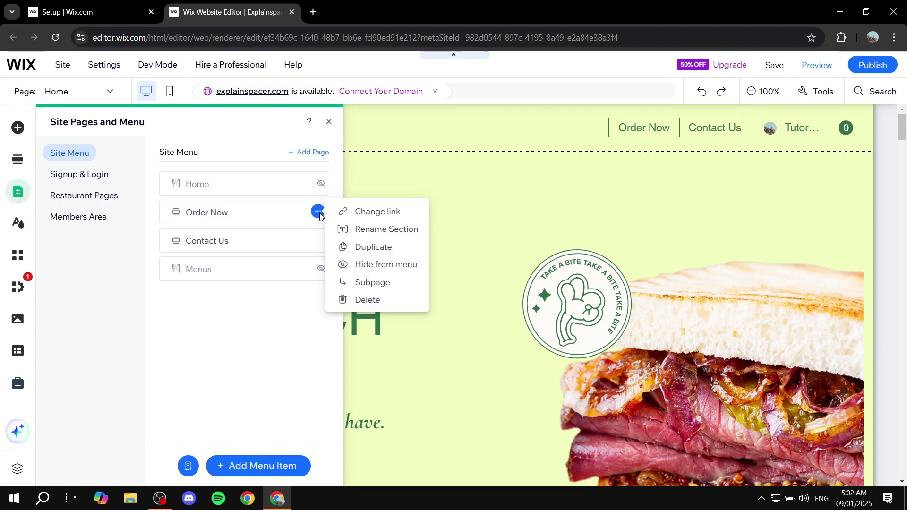
click(373, 265)
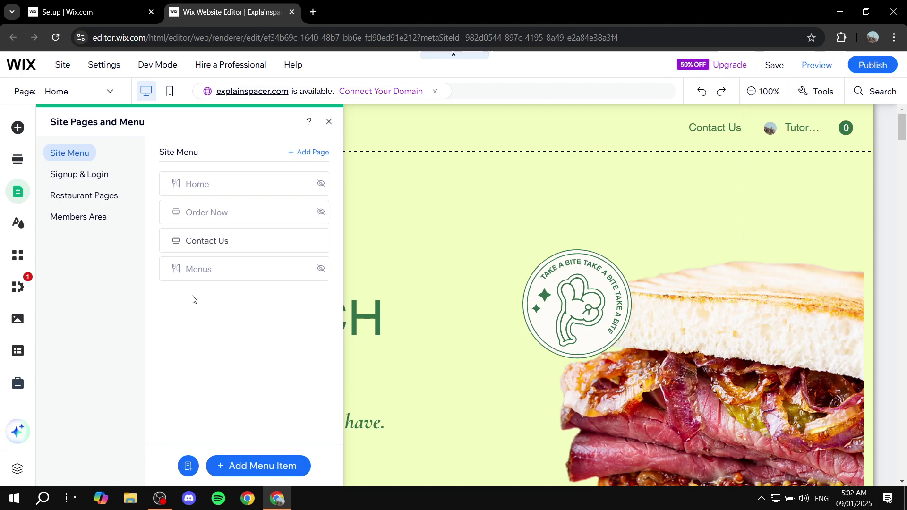
Hide the Contact Us section from the site menu and close the page management view
mouse_move(197, 241)
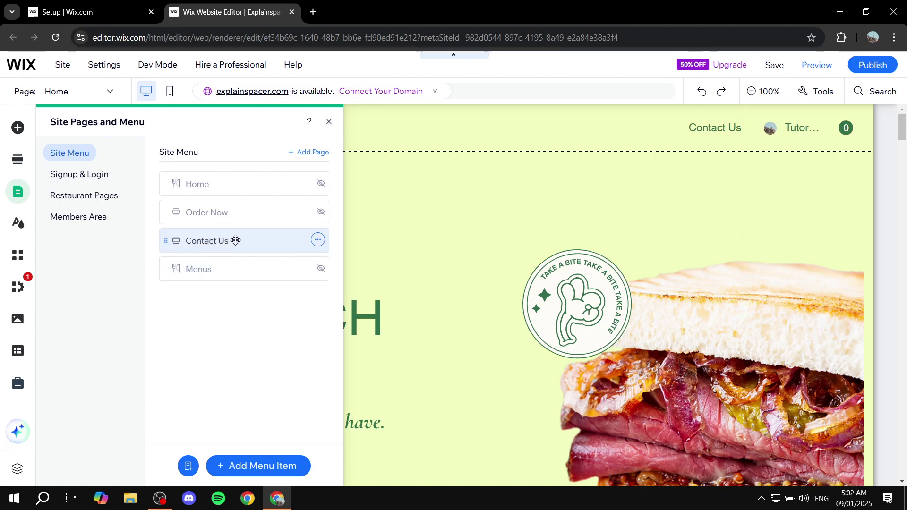
click(315, 241)
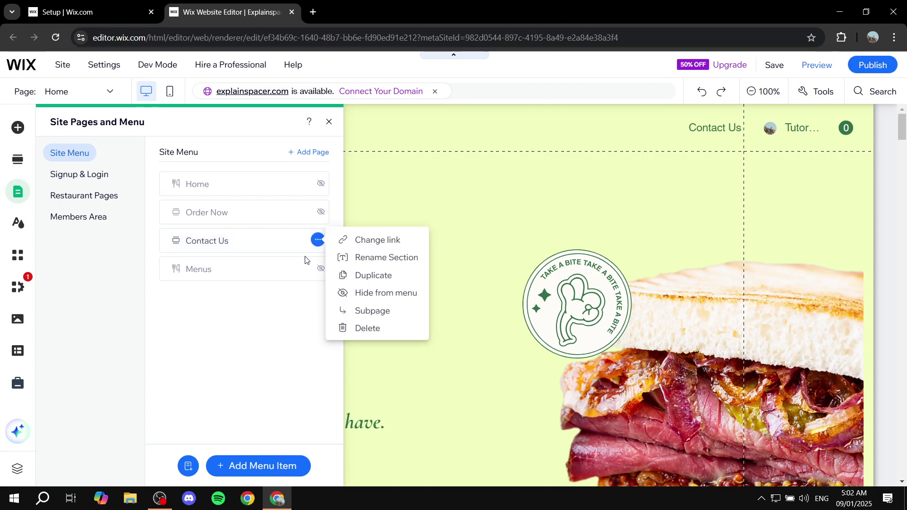
click(364, 294)
key(Escape)
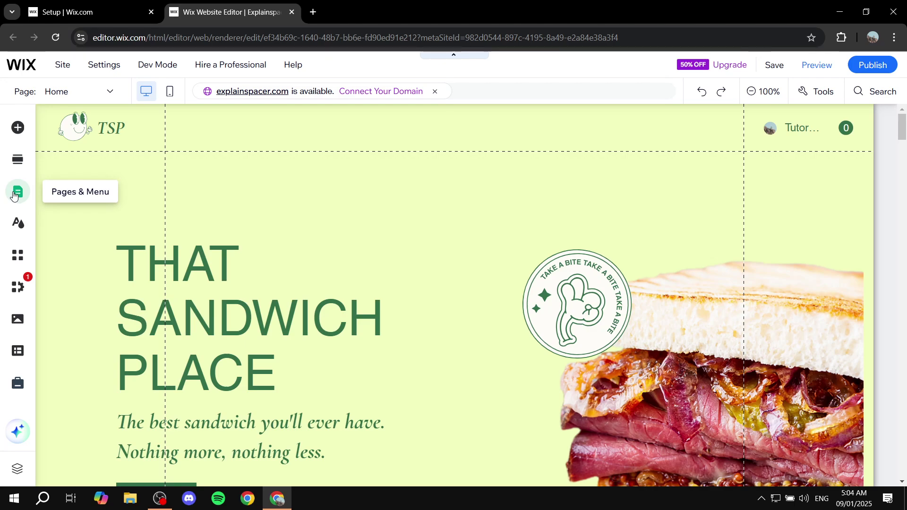
Add a dropdown item named Example 1 to the site menu
click(13, 196)
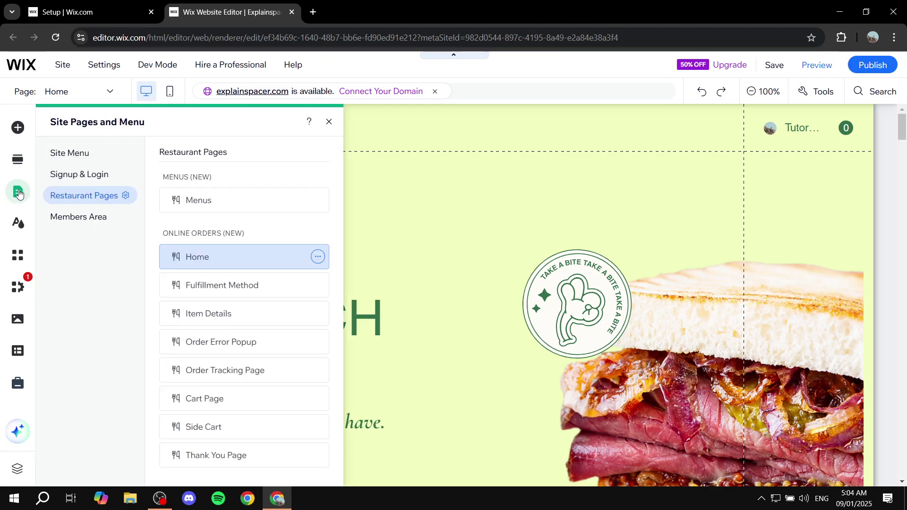
click(70, 156)
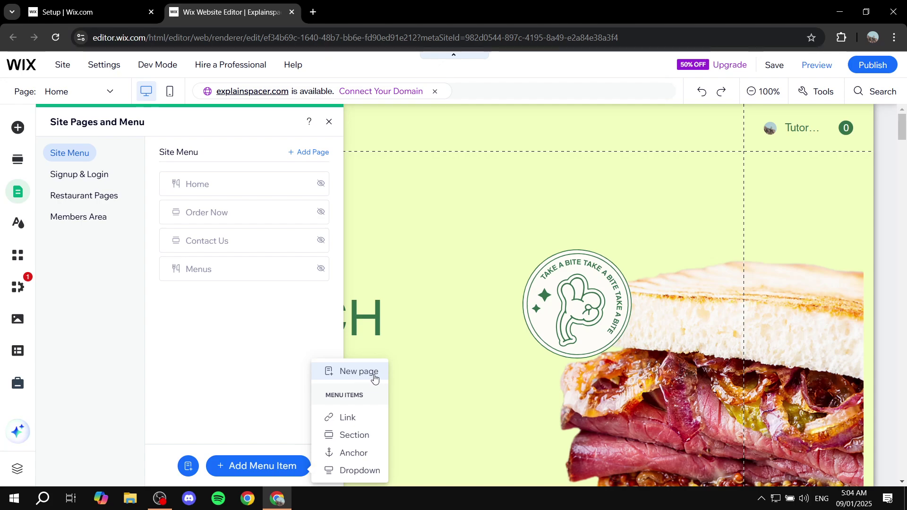
click(362, 470)
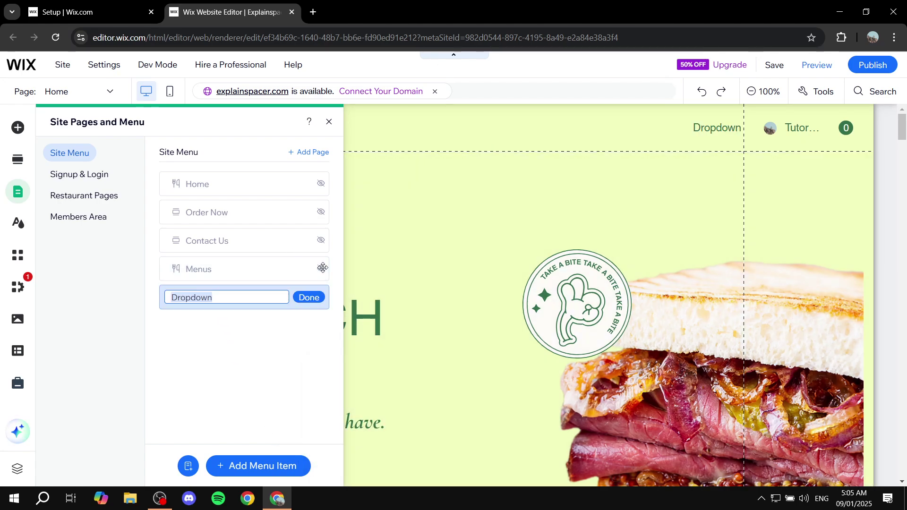
key(BackSpace)
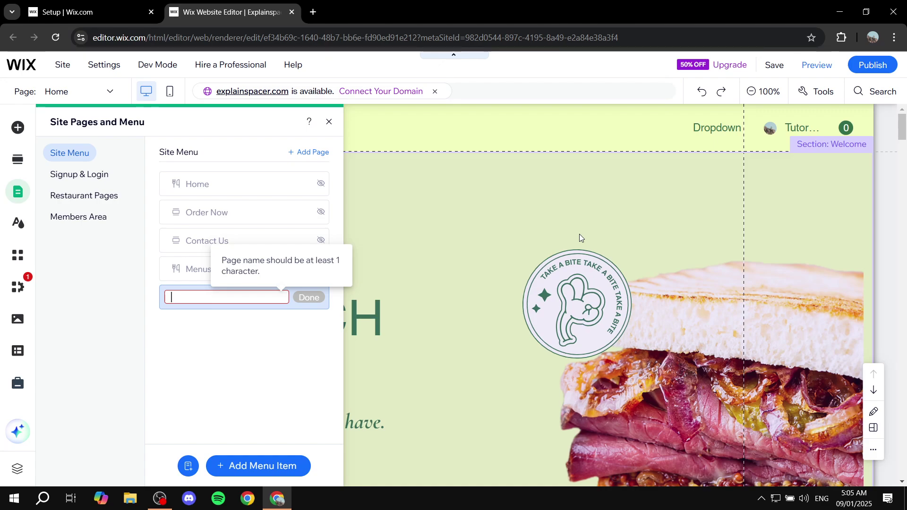
text(Example 1)
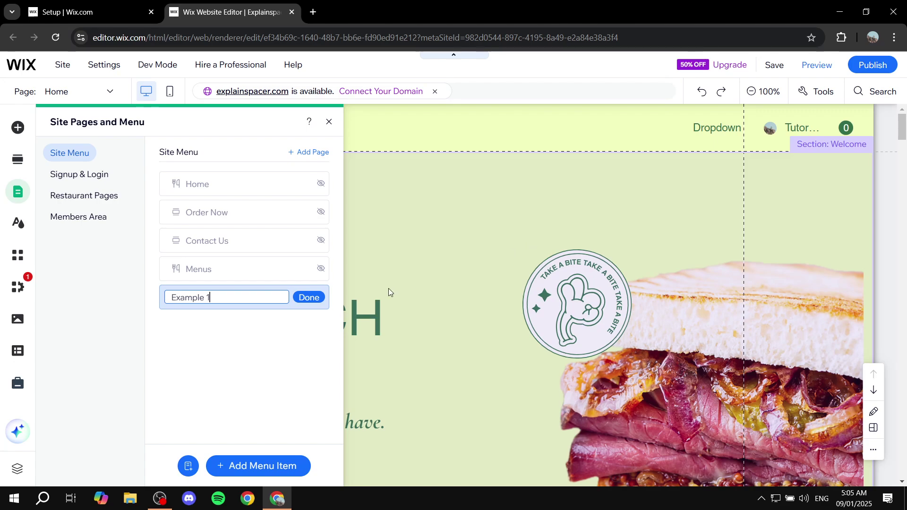
key(Return)
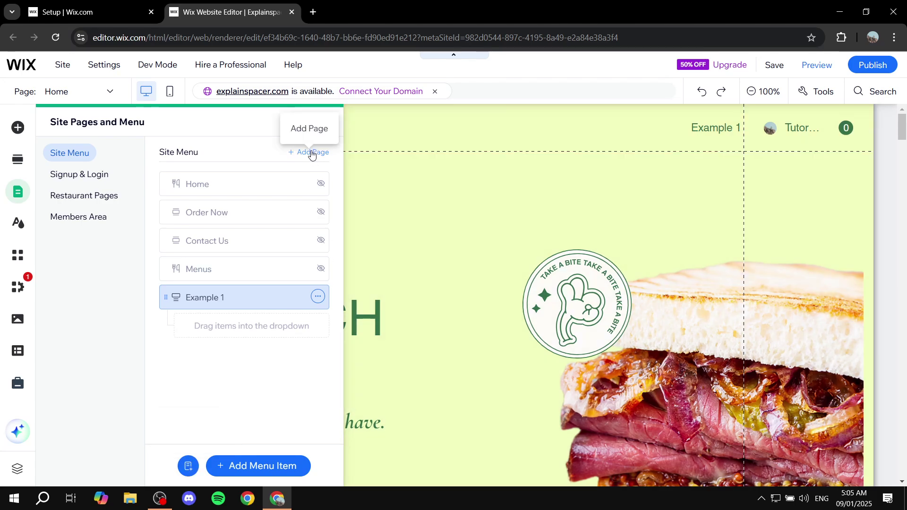
Add a new page based on the Exclusive Services layout from the Services page templates
click(312, 152)
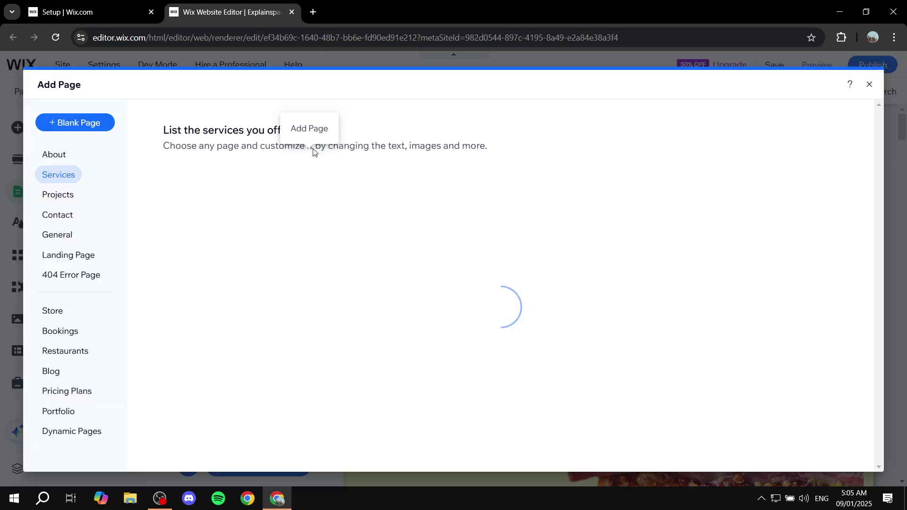
click(64, 177)
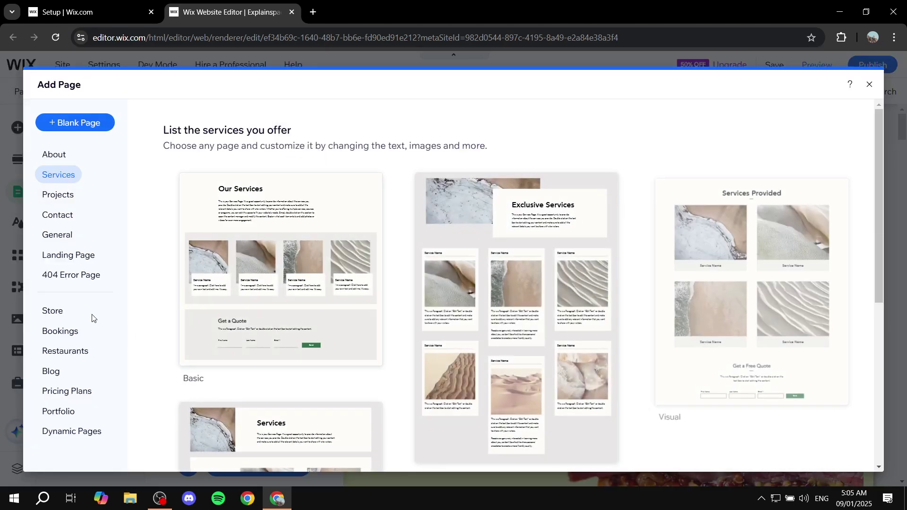
mouse_move(496, 247)
click(519, 300)
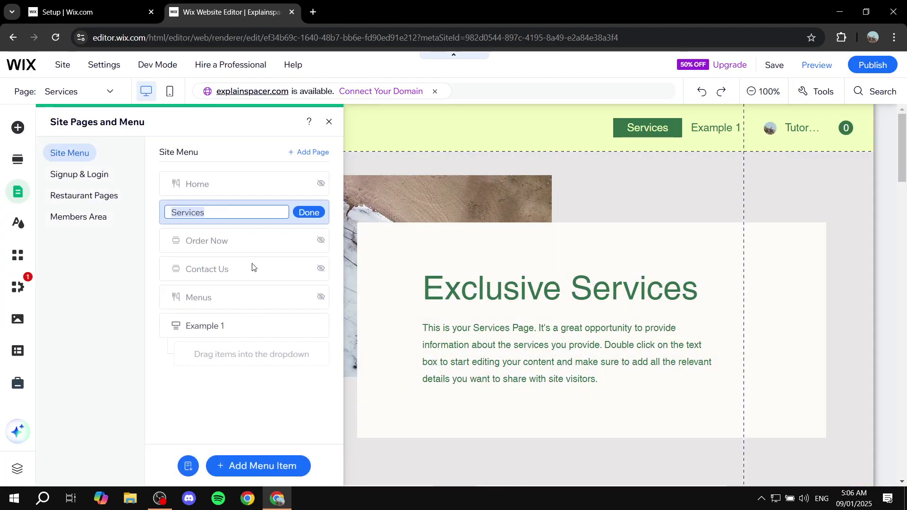
Name the newly added services page T1
key(BackSpace)
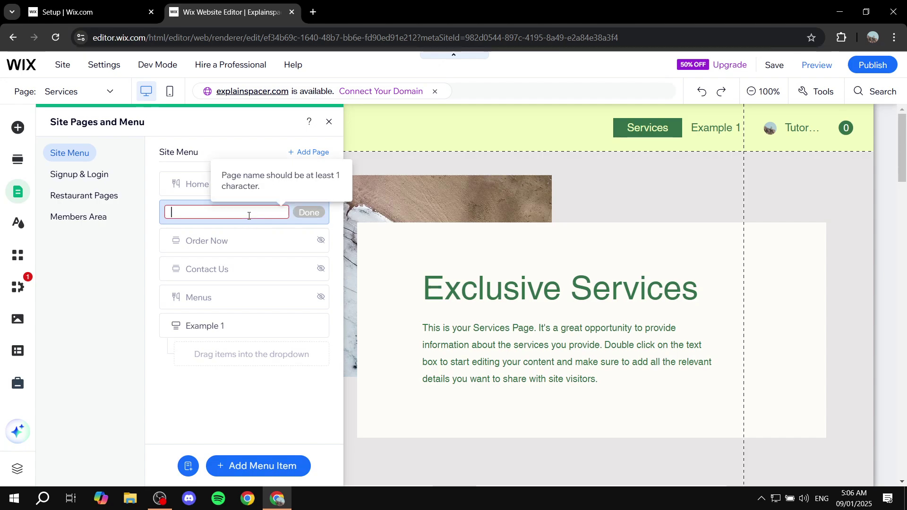
text(Test 1)
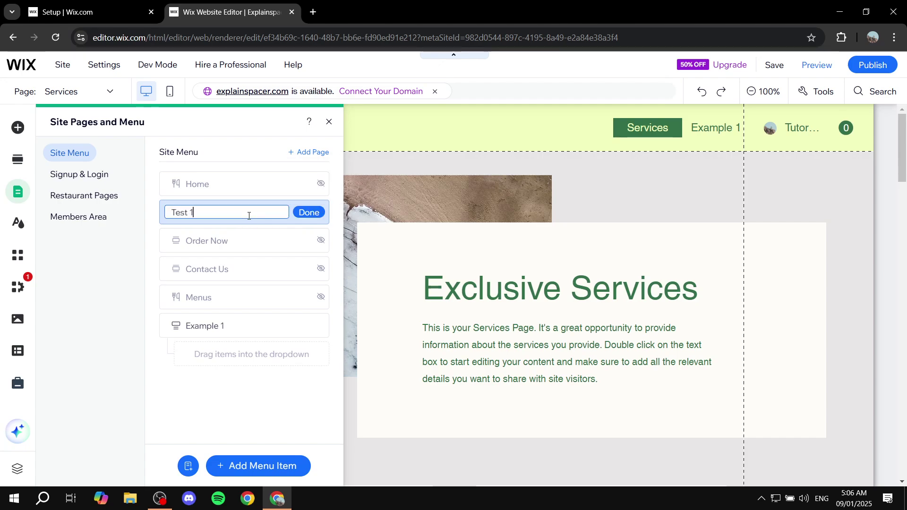
key(BackSpace)
key(BackSpace)
click(308, 217)
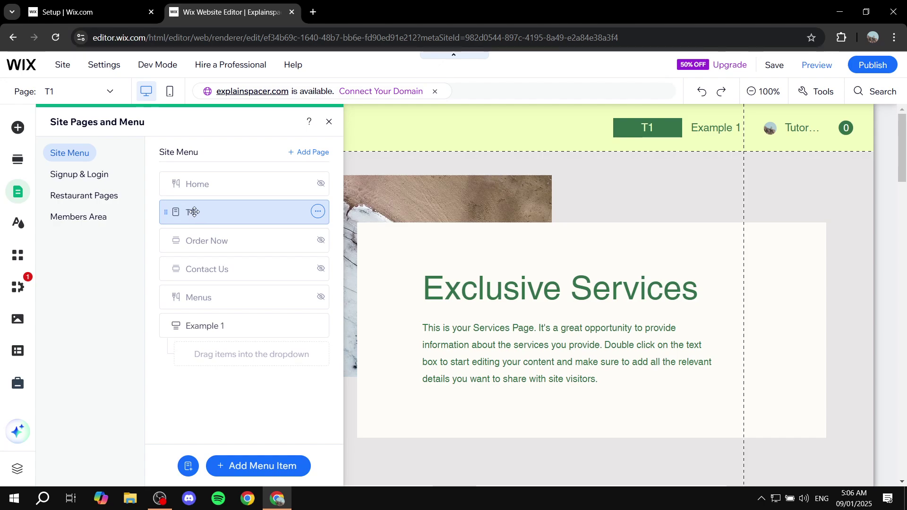
Nest the T1 page as a subitem under the Example 1 dropdown and check its page options
drag(195, 211, 283, 314)
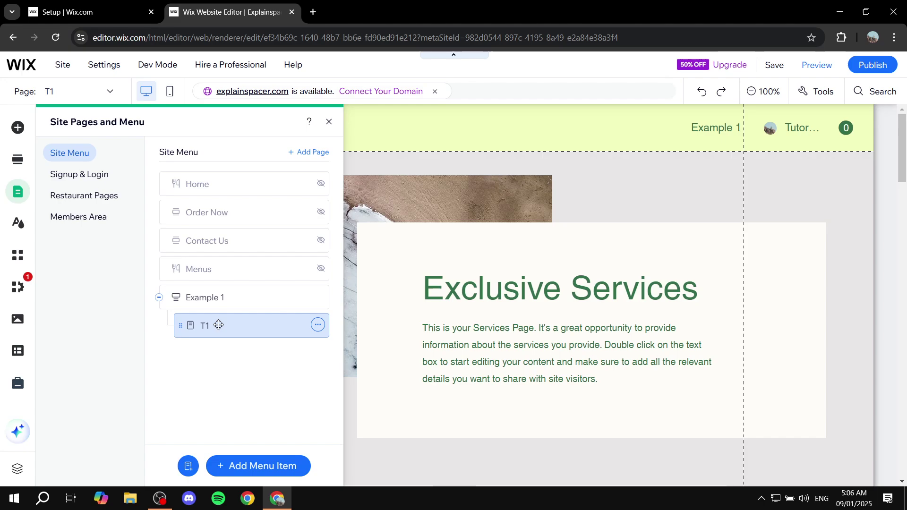
drag(219, 322, 188, 331)
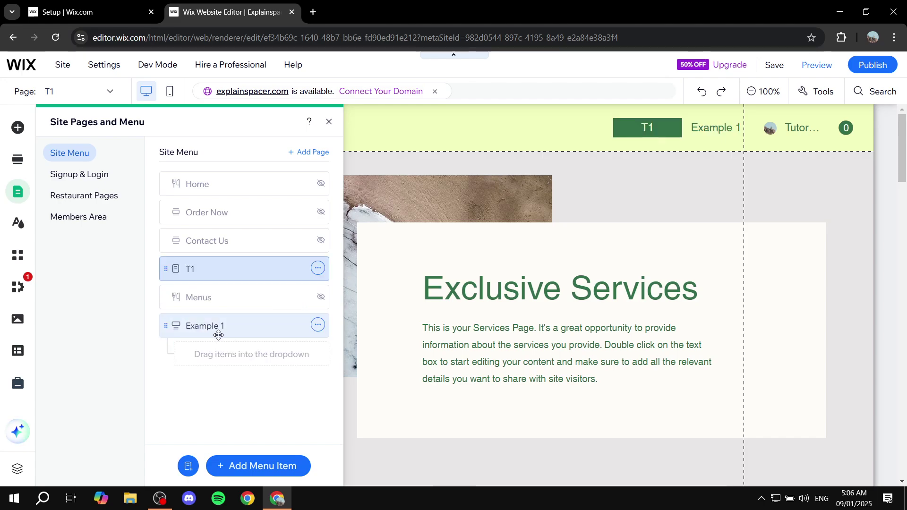
drag(185, 270, 264, 312)
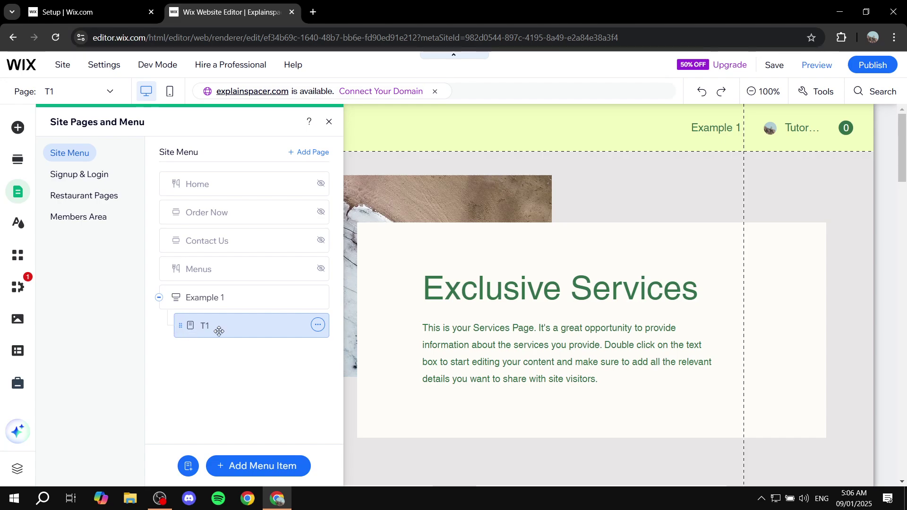
drag(203, 324, 180, 317)
drag(191, 325, 245, 324)
click(318, 325)
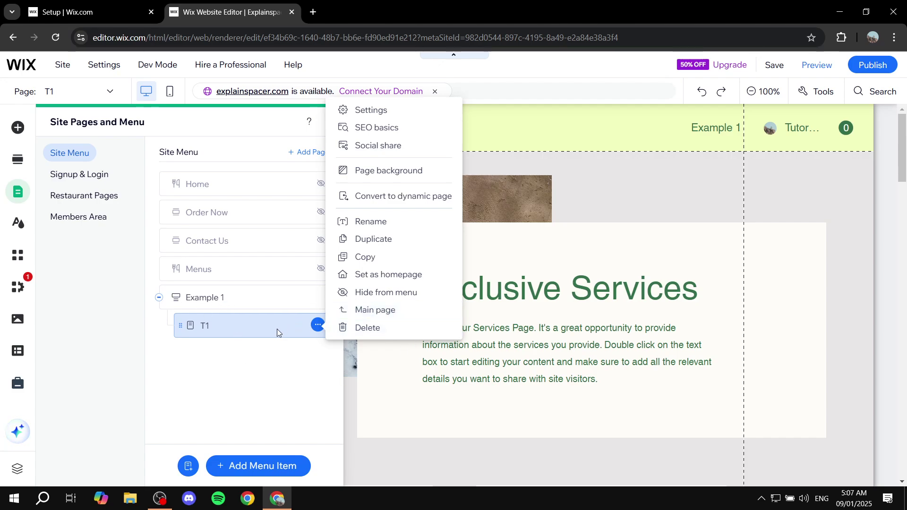
click(242, 363)
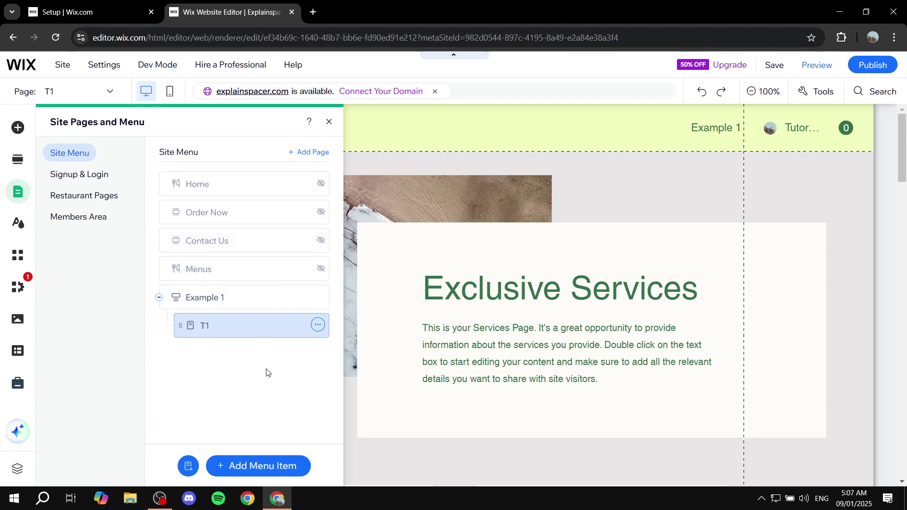
Add a blank page named T2 under the Example 1 dropdown
click(308, 152)
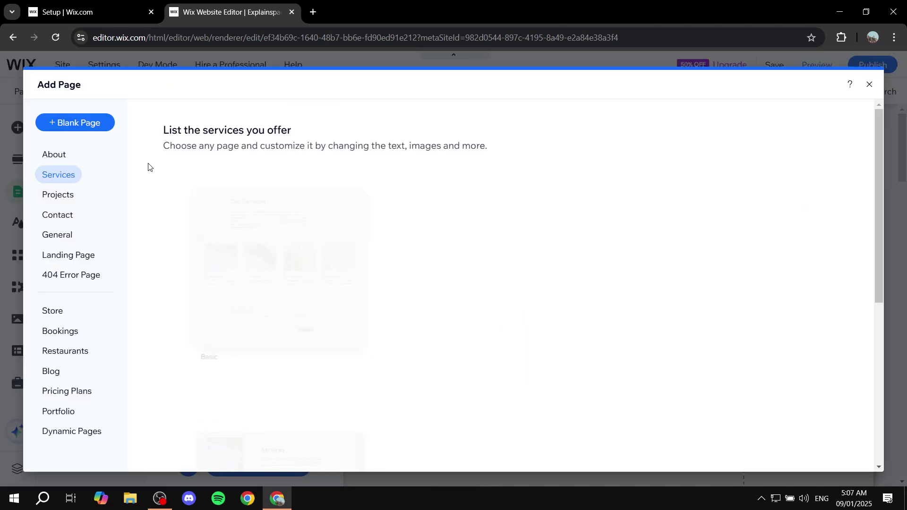
click(452, 237)
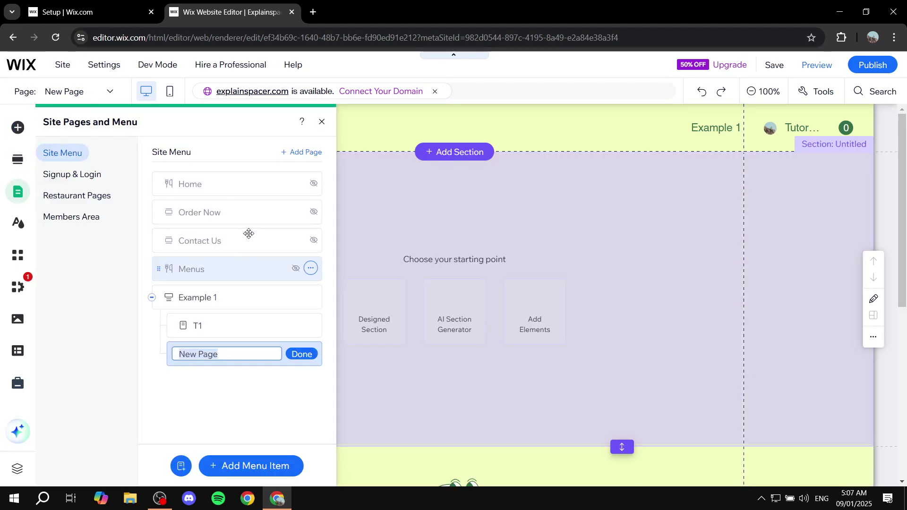
text(T2)
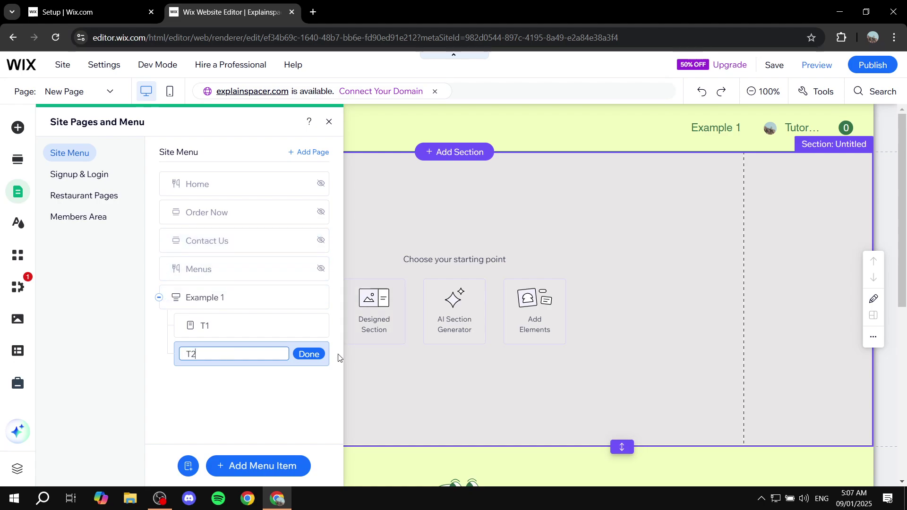
click(309, 354)
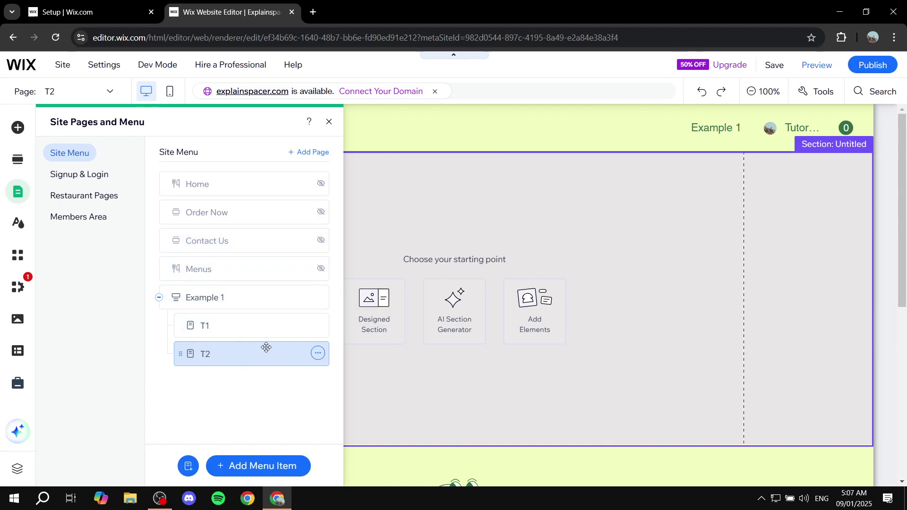
Add another blank page under the Example 1 dropdown and name it T3
mouse_move(311, 326)
click(245, 466)
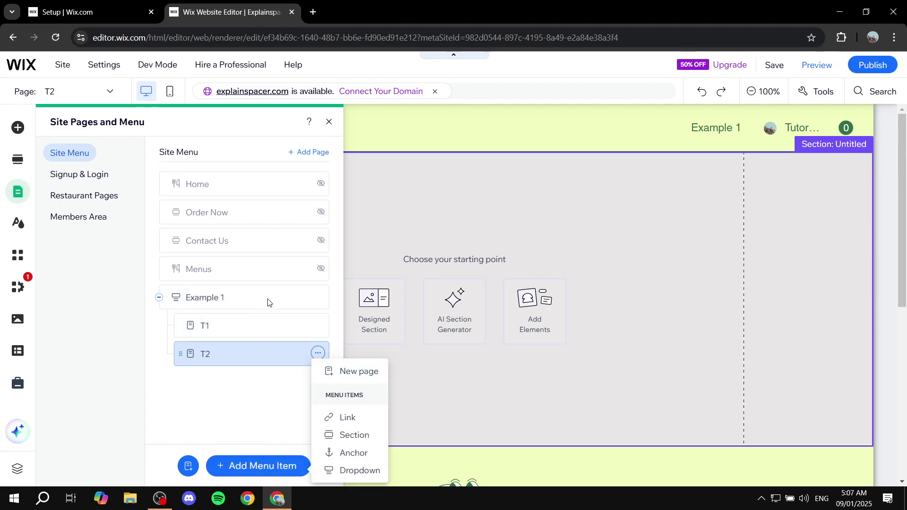
click(346, 372)
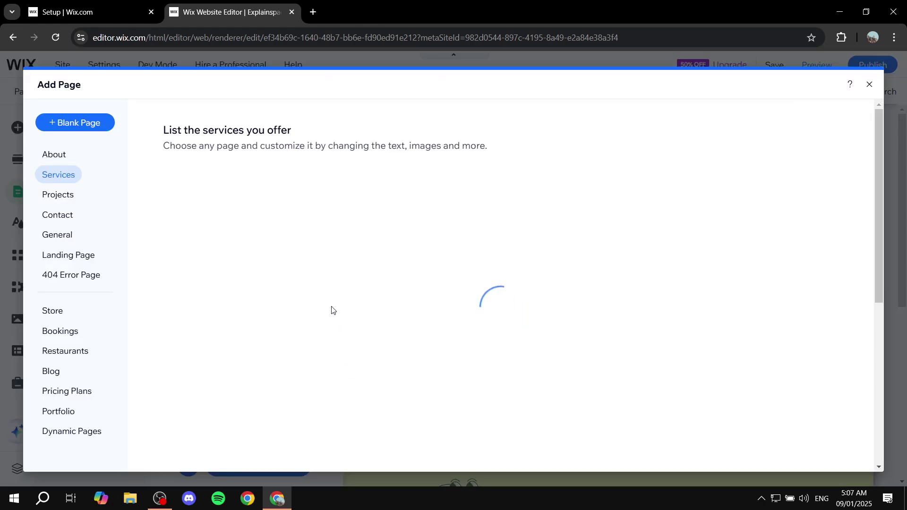
click(87, 124)
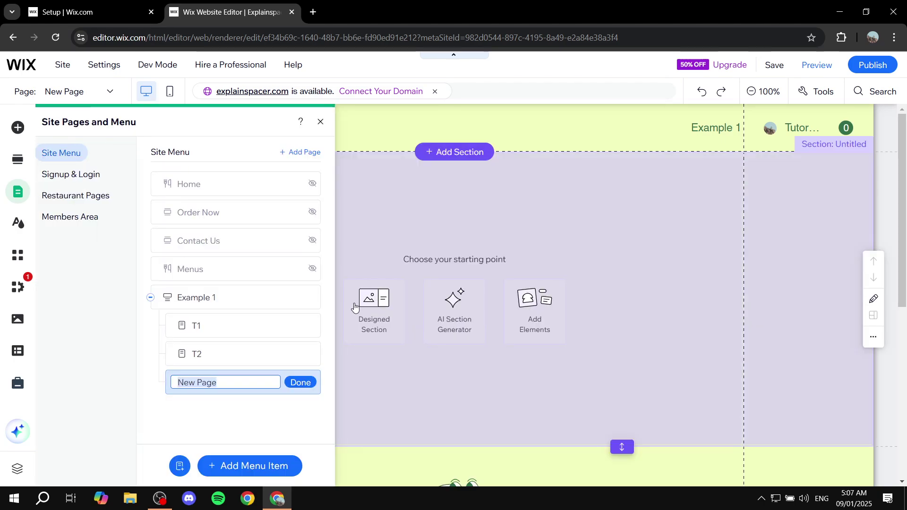
text(T3)
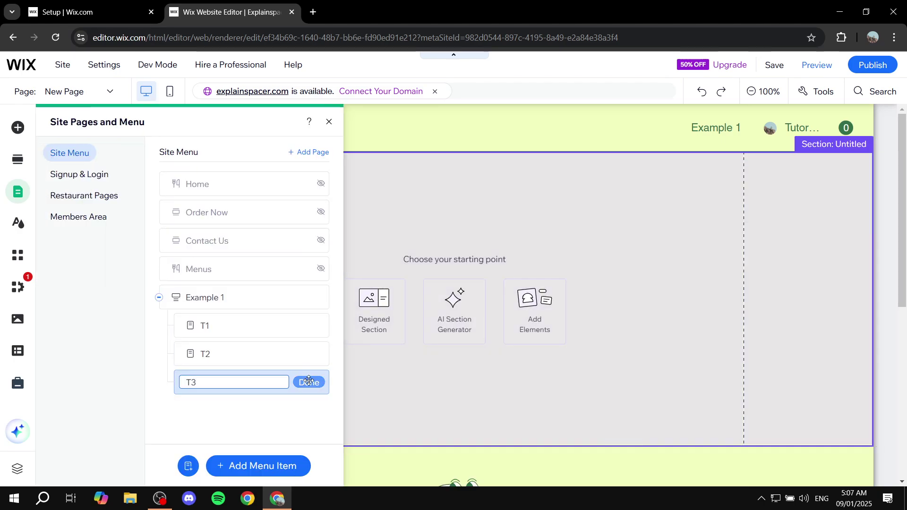
click(309, 383)
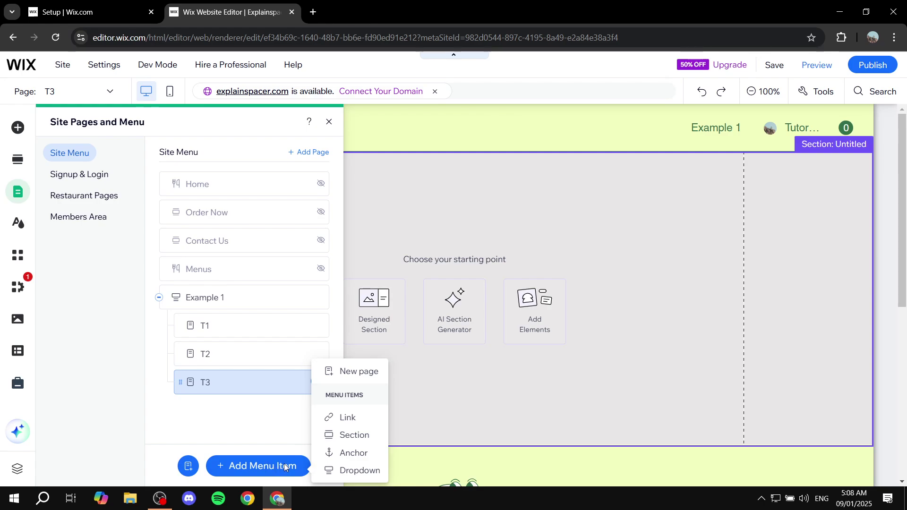
Add a second dropdown item to the site menu and name it Example 2
click(349, 470)
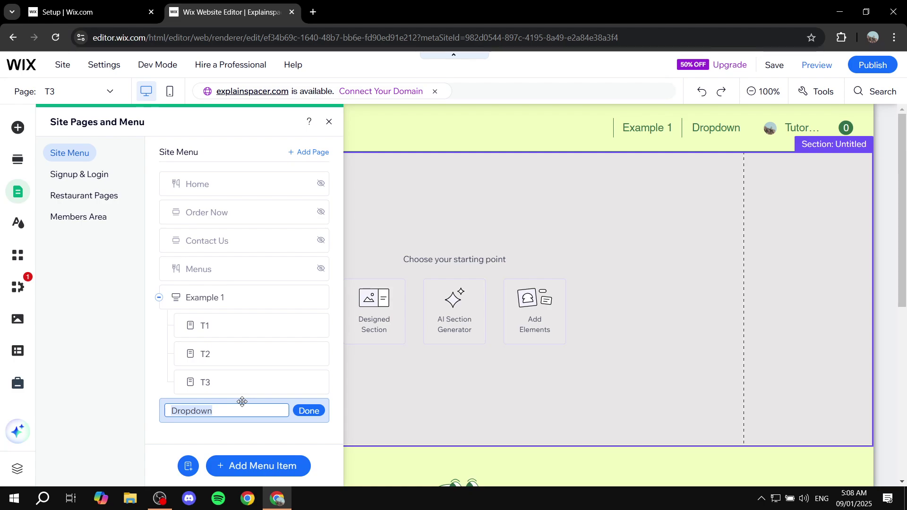
text(Example 2)
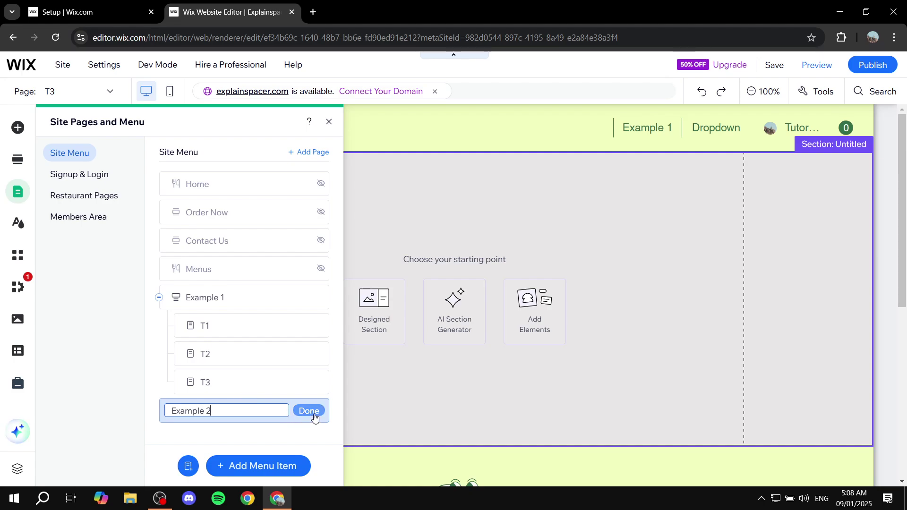
click(309, 411)
scroll(250, 402, down, 1)
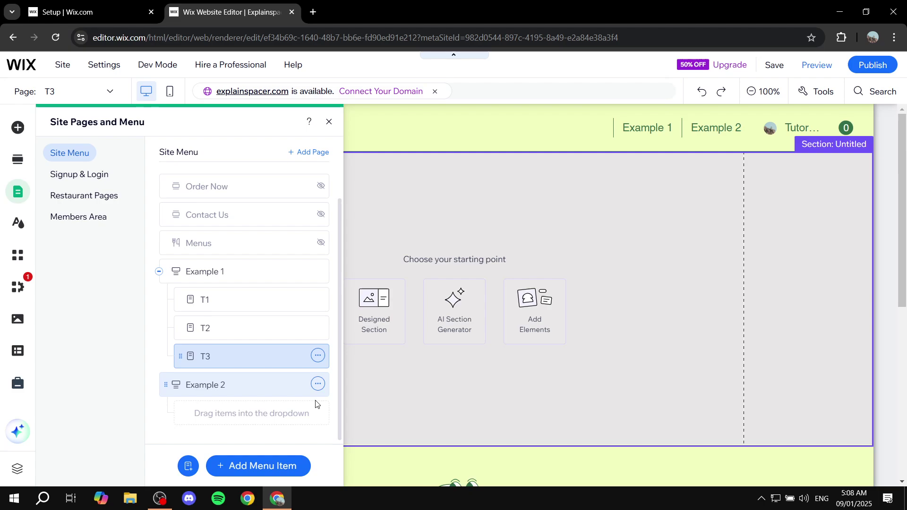
Create a blank page named T1 and nest it under the Example 2 dropdown
click(244, 466)
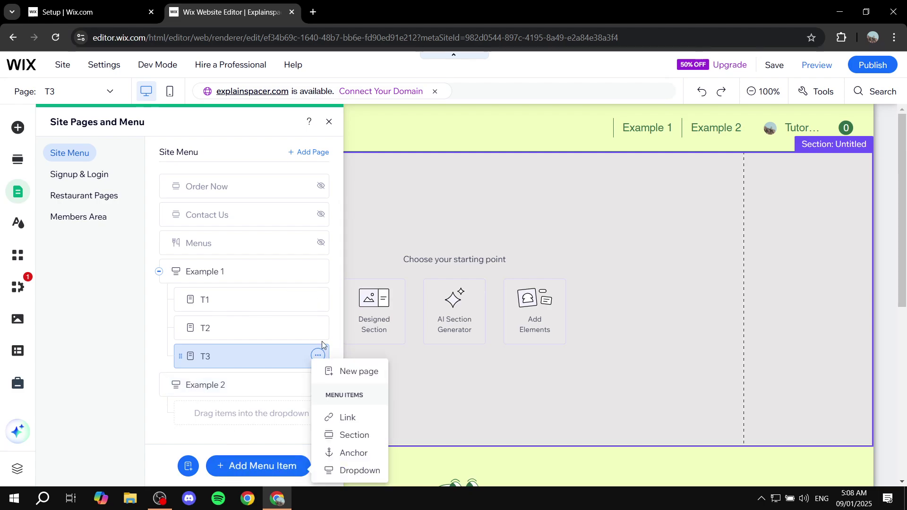
click(344, 372)
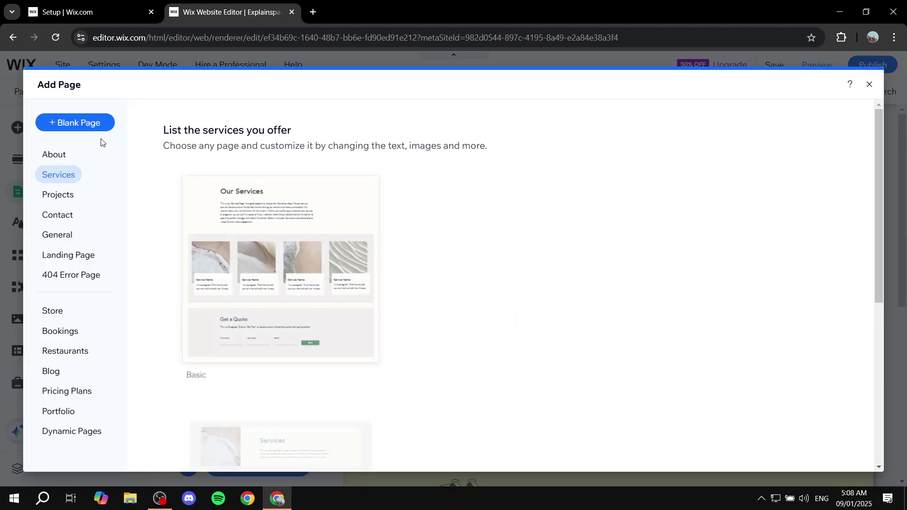
click(83, 123)
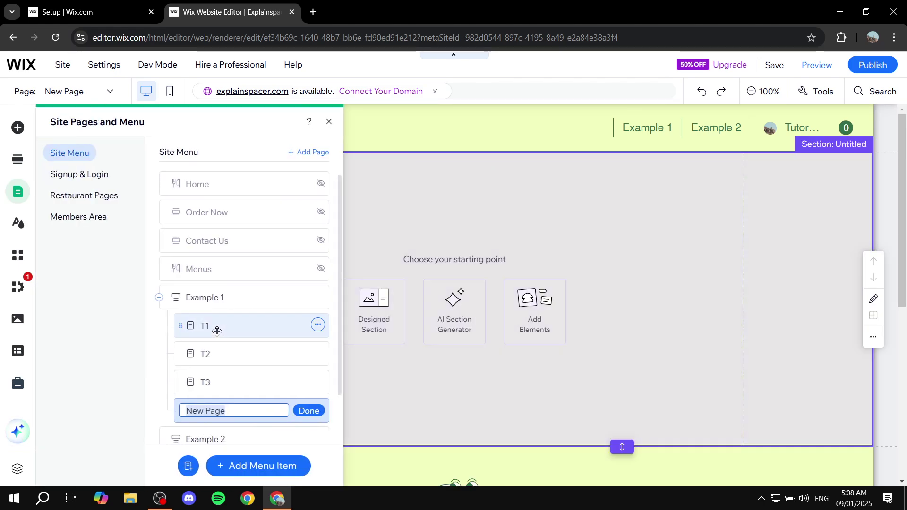
scroll(187, 324, down, 1)
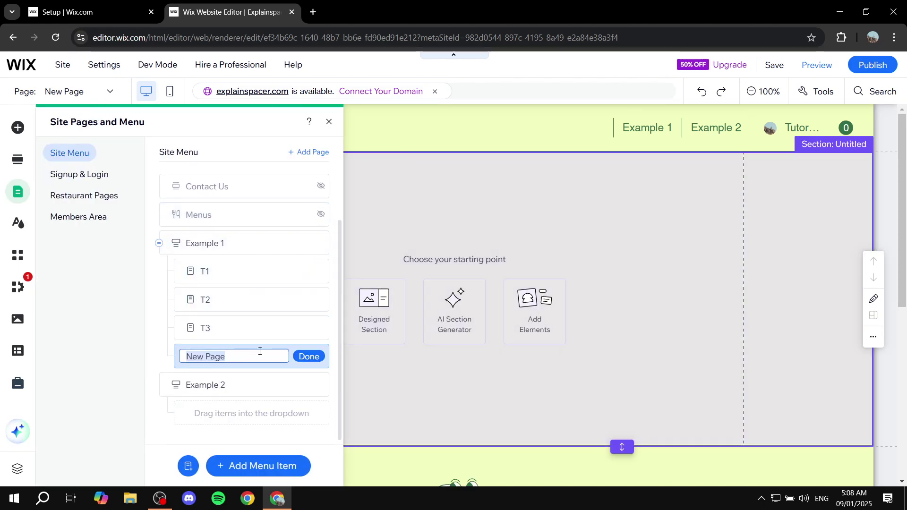
text(T1)
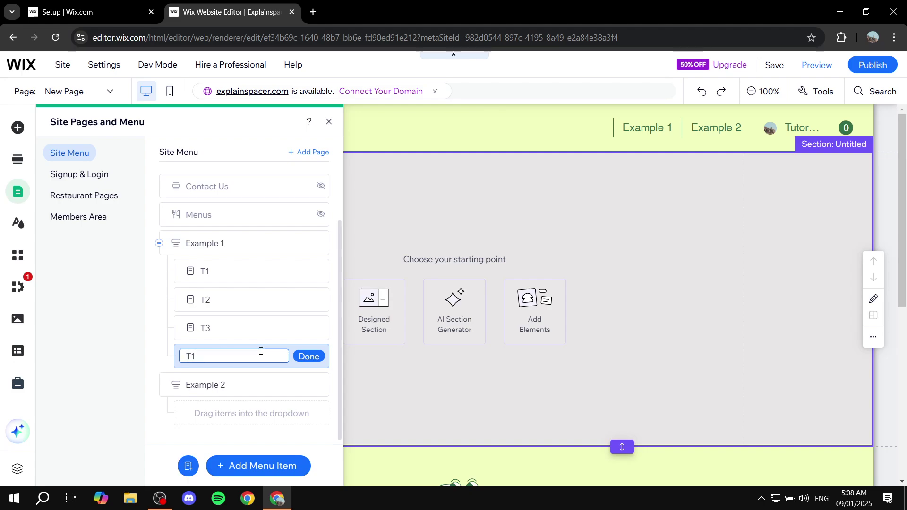
click(295, 359)
drag(274, 361, 290, 406)
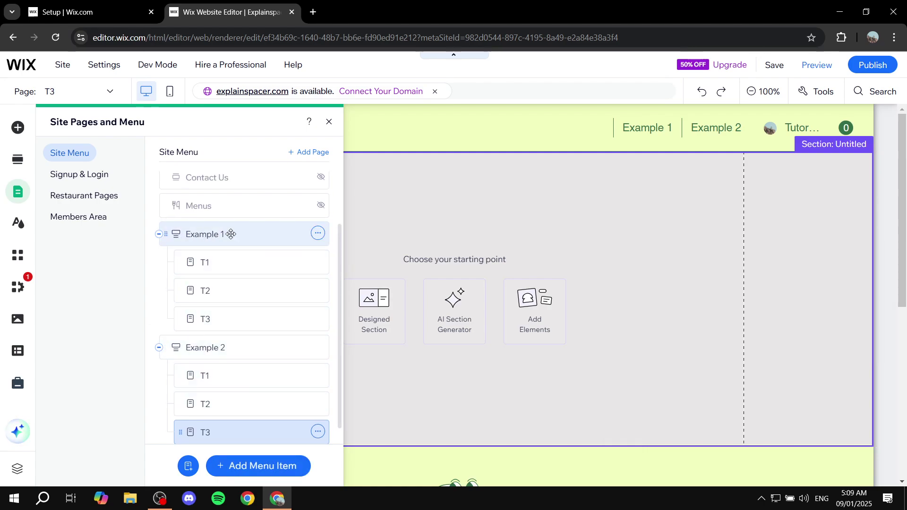
Collapse the Example 1 and Example 2 dropdowns in the site menu list and close the pages manager
drag(172, 244, 165, 336)
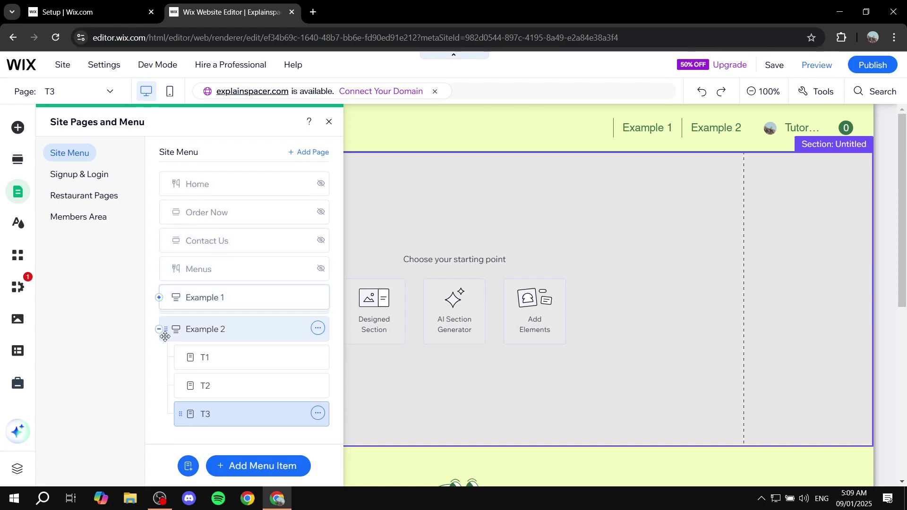
click(159, 329)
click(328, 122)
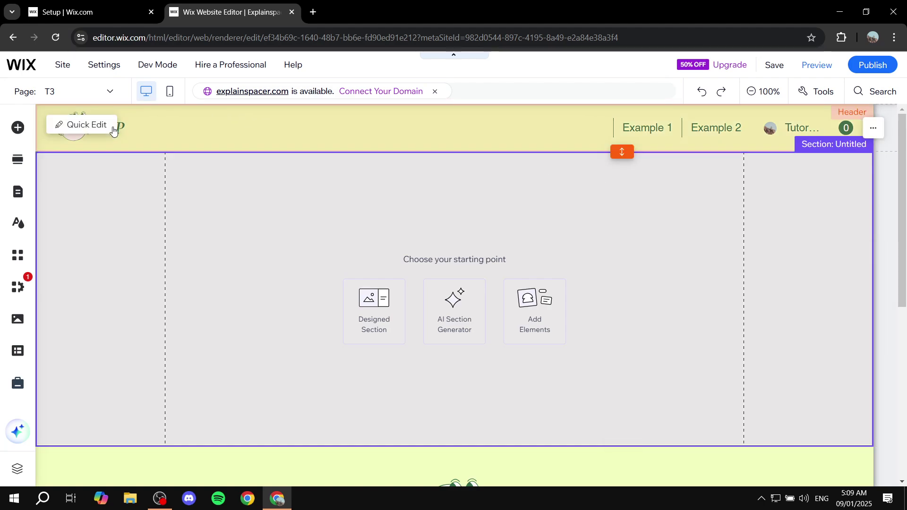
Save the site changes, publish the site and dismiss the mobile editing prompt
click(781, 70)
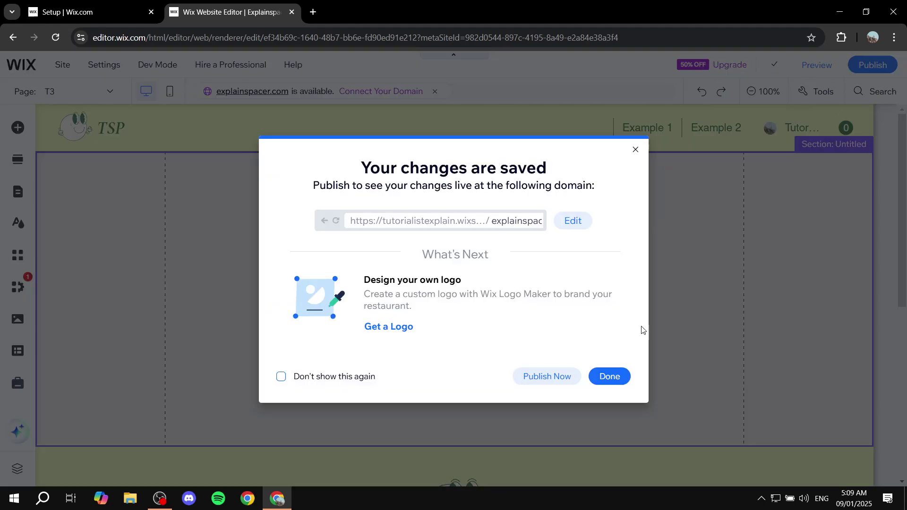
click(554, 377)
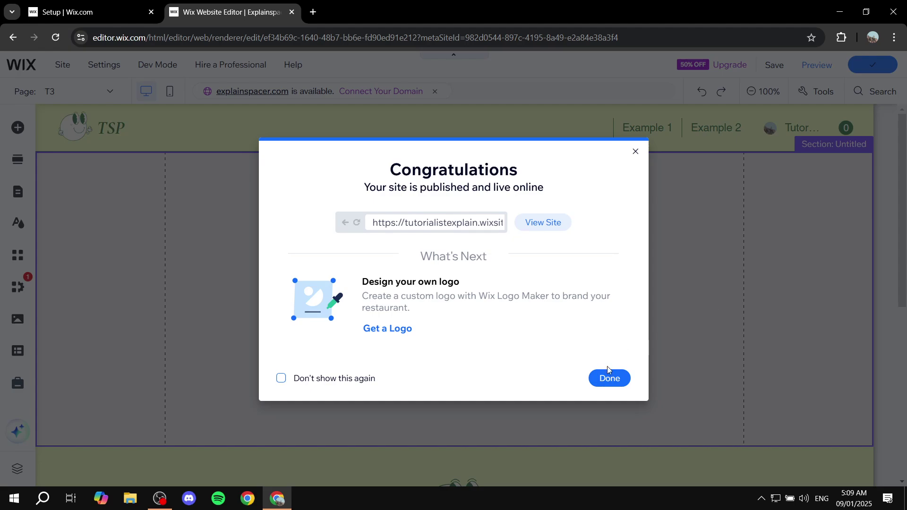
click(608, 372)
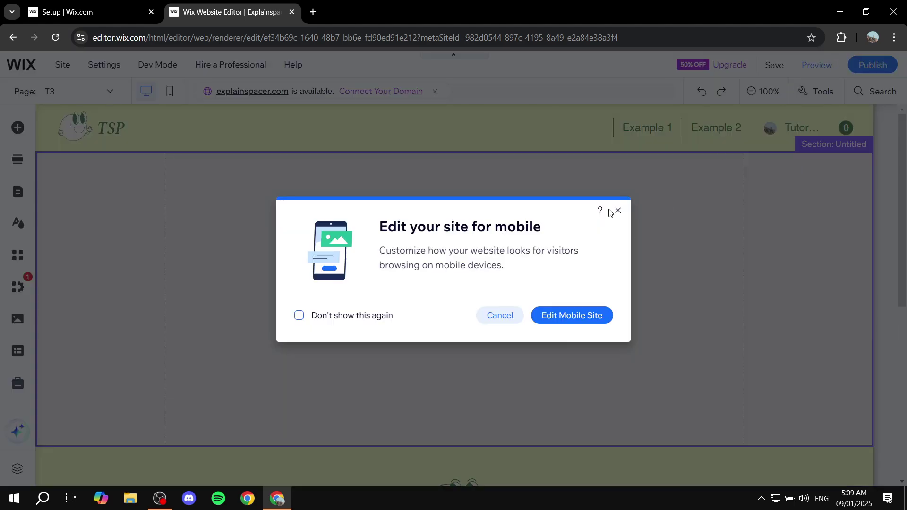
click(617, 211)
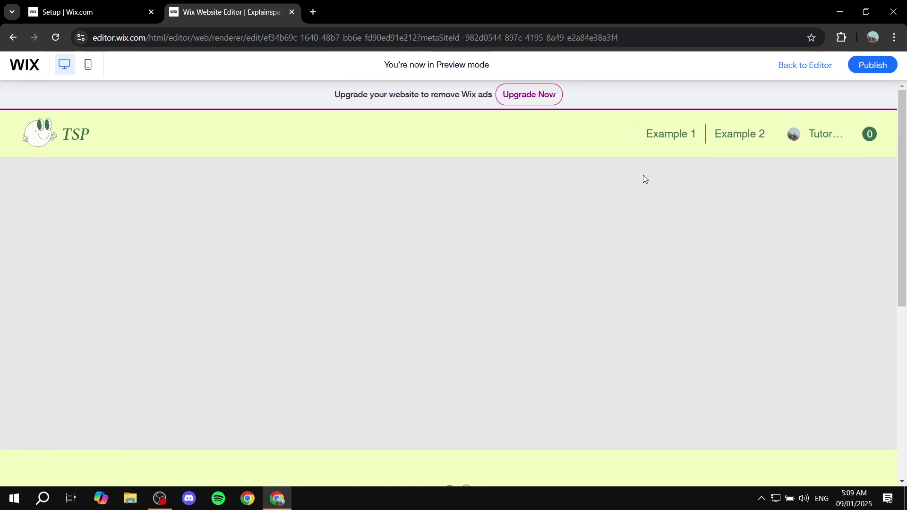
Check the Example 1 and Example 2 dropdowns in the site preview and open the T1 page from Example 1
mouse_move(669, 133)
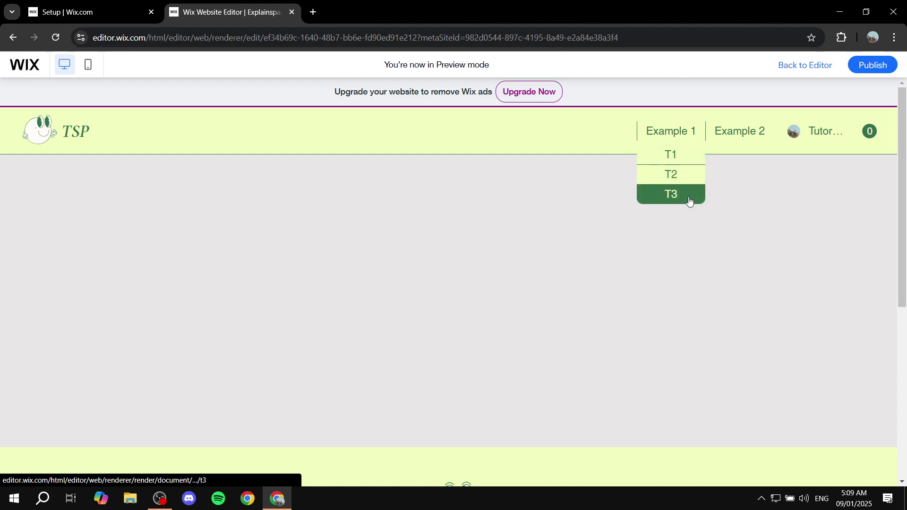
mouse_move(735, 133)
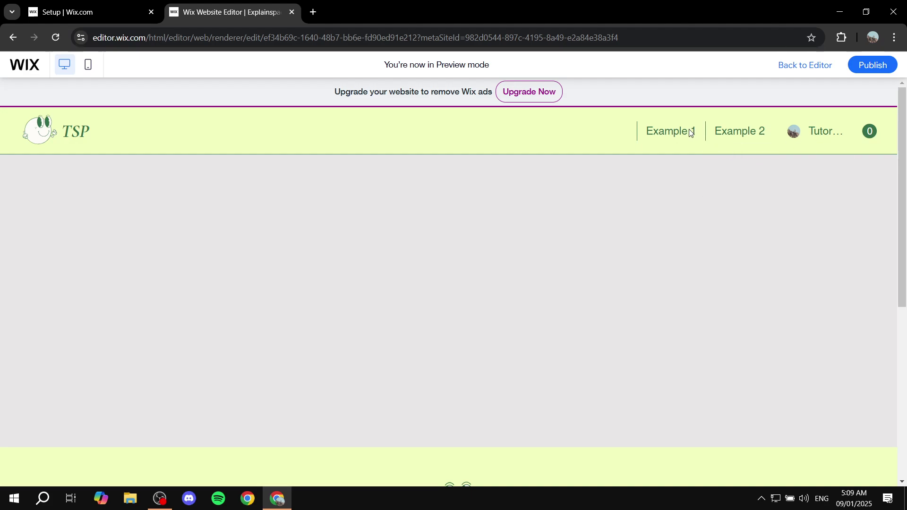
click(681, 154)
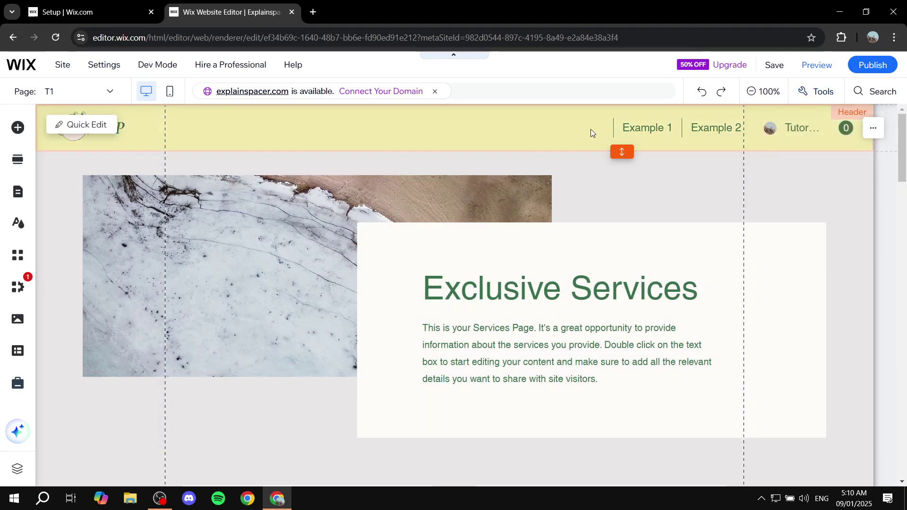
Try stretching the header's horizontal menu to full width
click(586, 124)
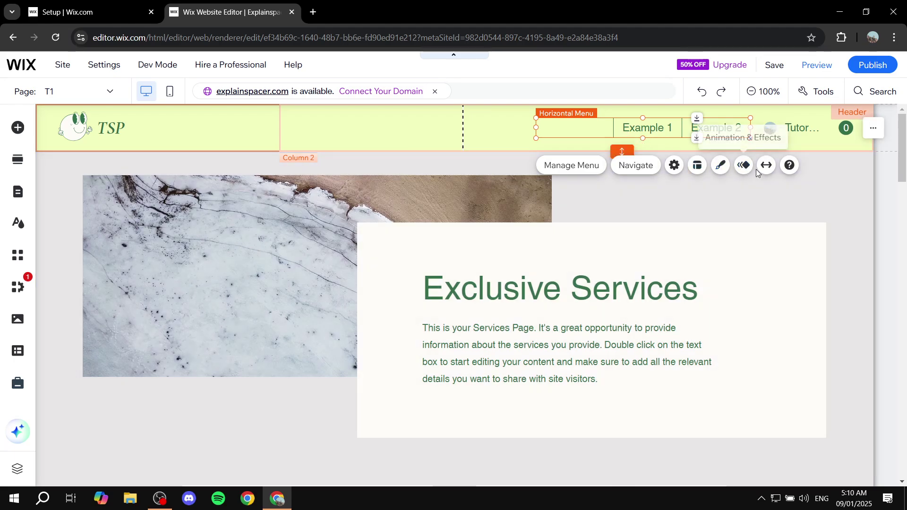
click(763, 170)
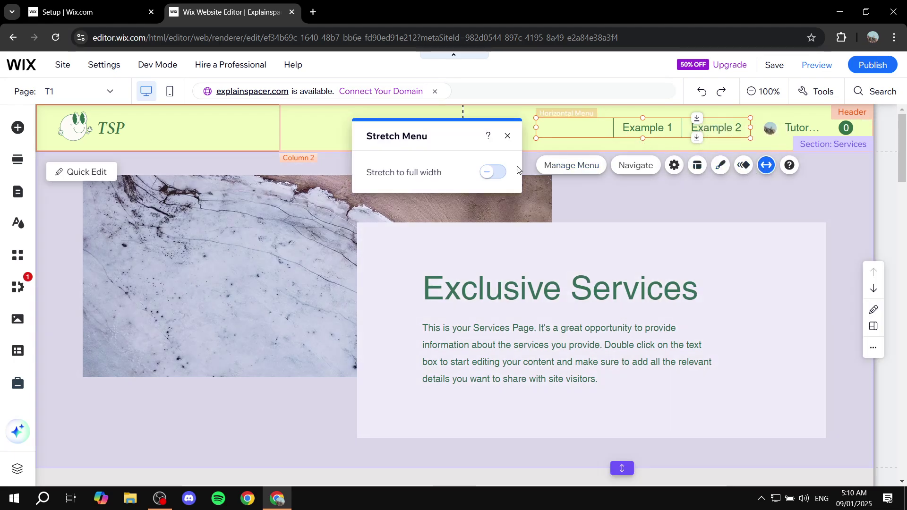
click(495, 173)
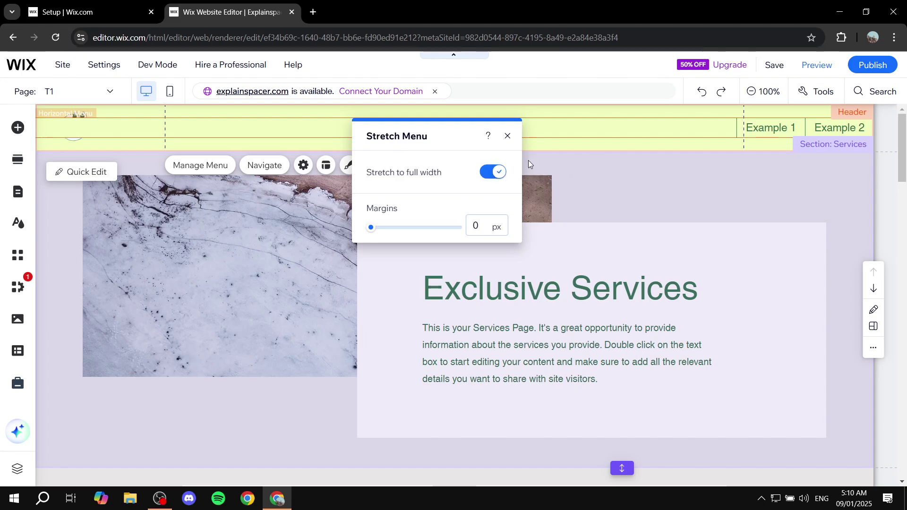
click(495, 172)
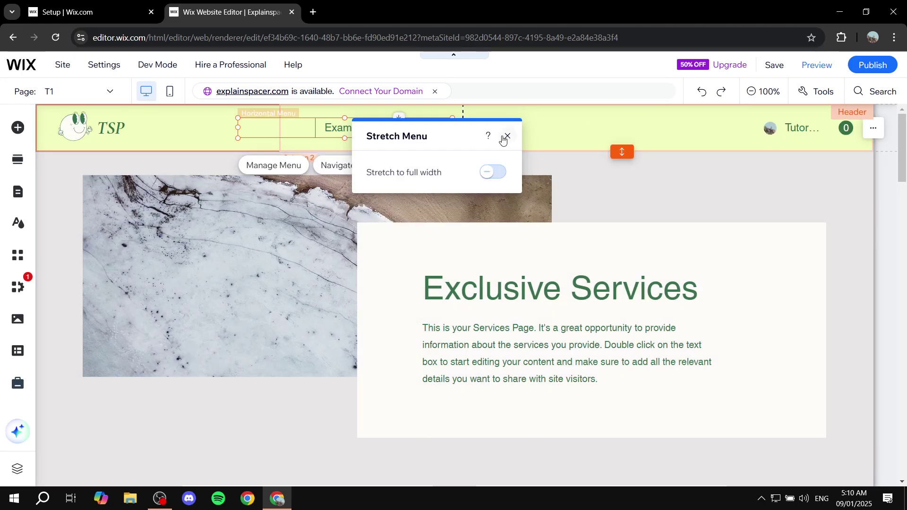
click(507, 136)
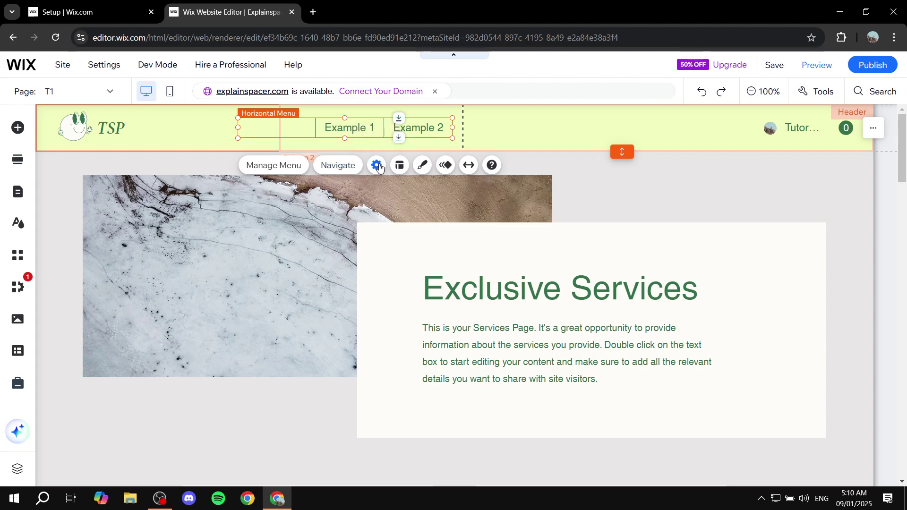
Review the horizontal menu's layout options, including text alignment, item alignment and item direction
click(404, 169)
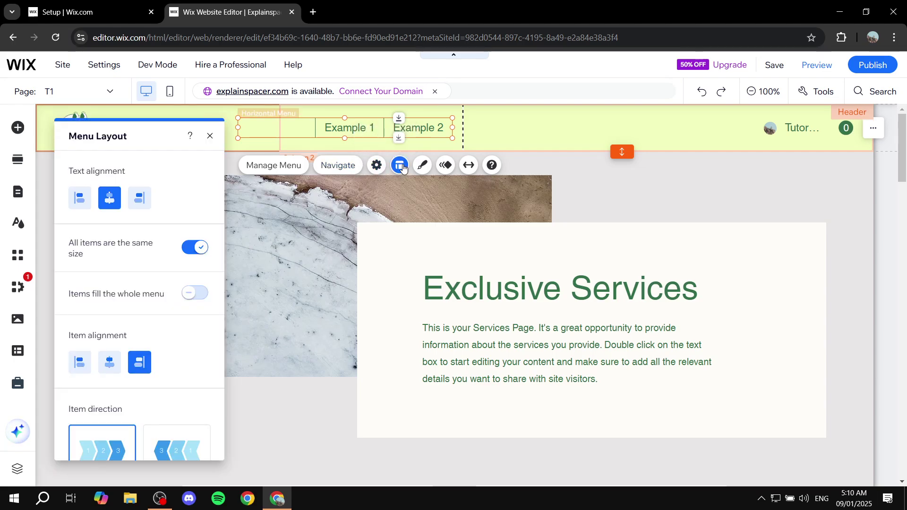
scroll(170, 265, down, 3)
scroll(171, 290, up, 3)
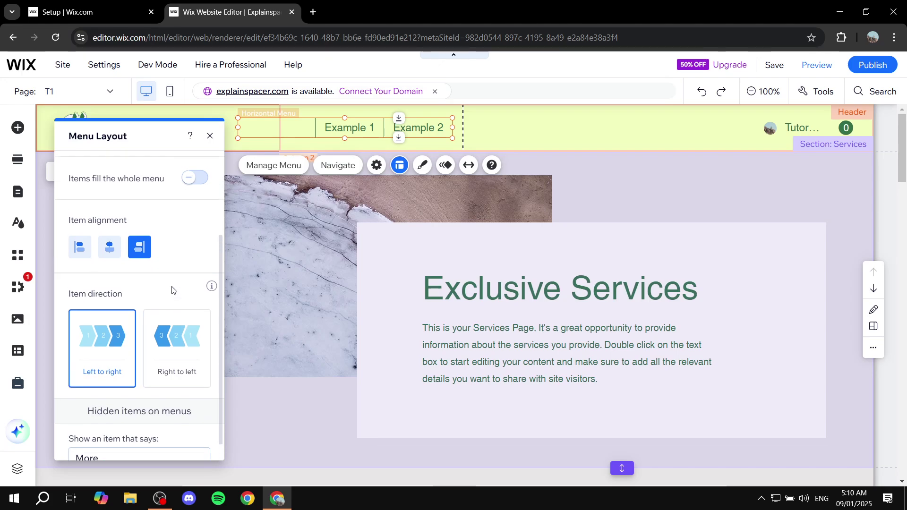
click(210, 137)
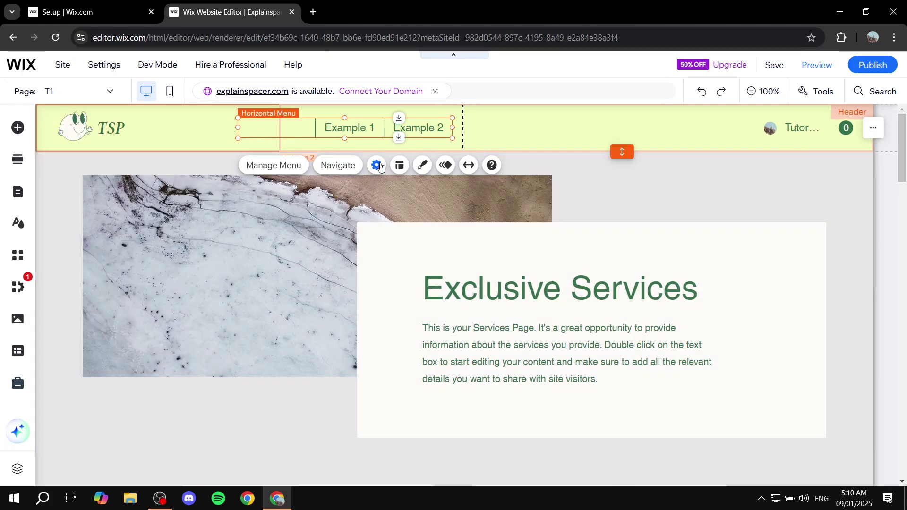
Review the horizontal menu's design customization options, including the regular state's border opacity, color and width settings
click(423, 165)
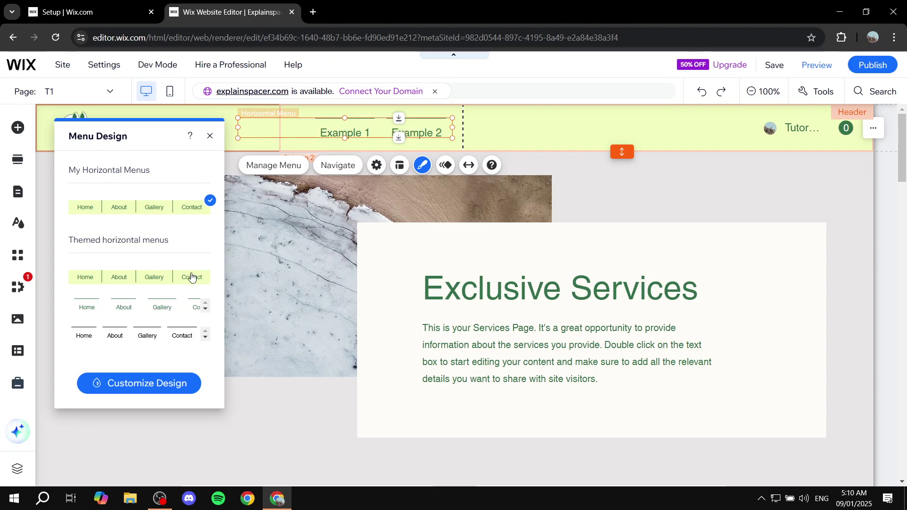
click(118, 385)
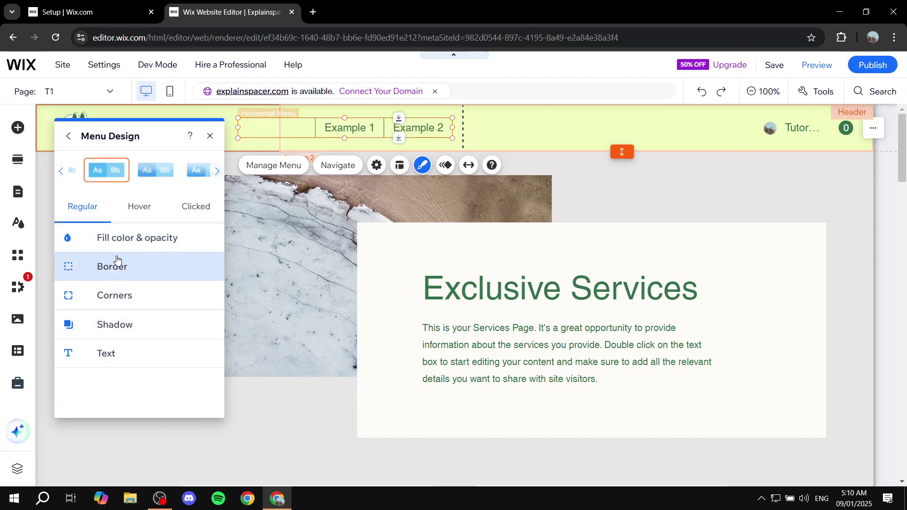
click(117, 265)
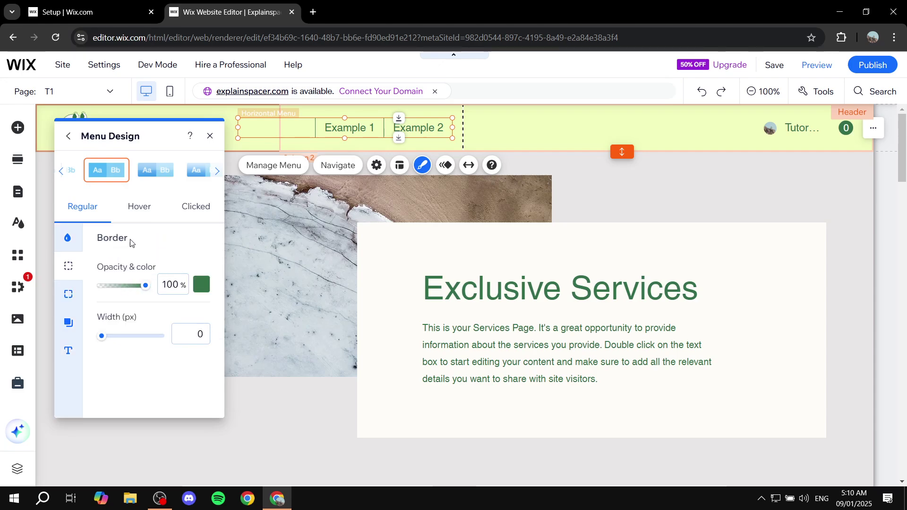
mouse_move(105, 339)
mouse_down()
mouse_move(133, 338)
mouse_move(101, 336)
mouse_up()
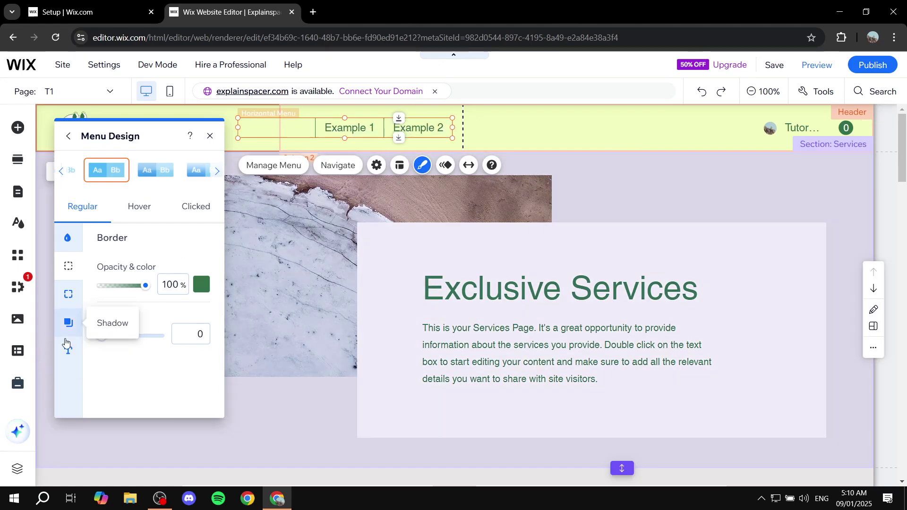
click(207, 137)
Reposition the horizontal menu within the header so it sits just before the member login, vertically aligned with it
drag(389, 127, 658, 128)
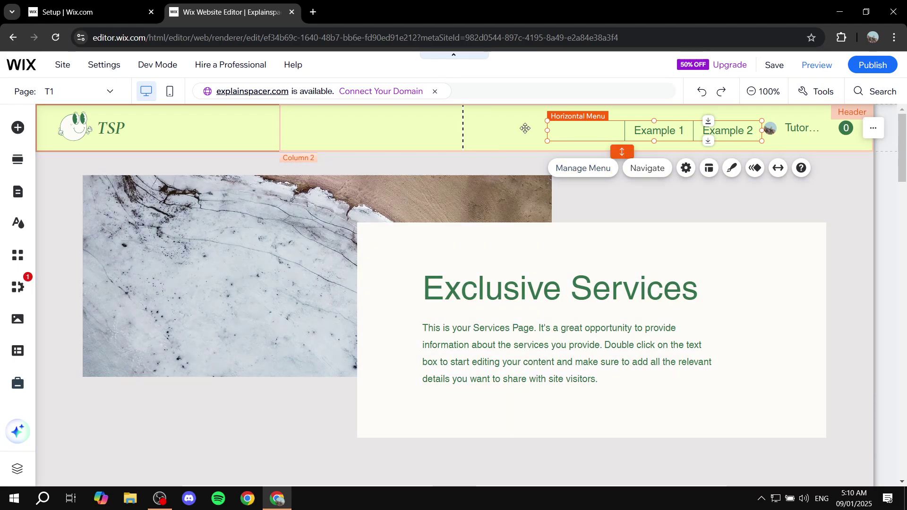
click(525, 129)
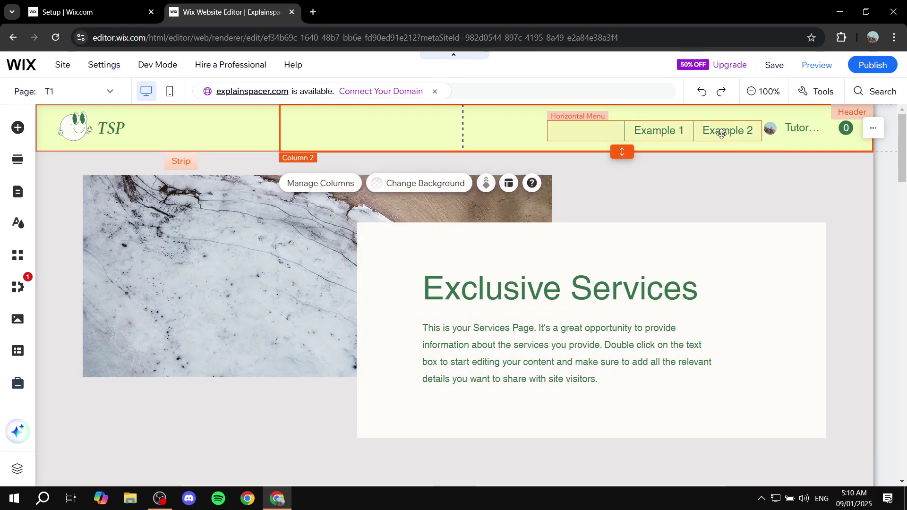
drag(722, 134, 719, 132)
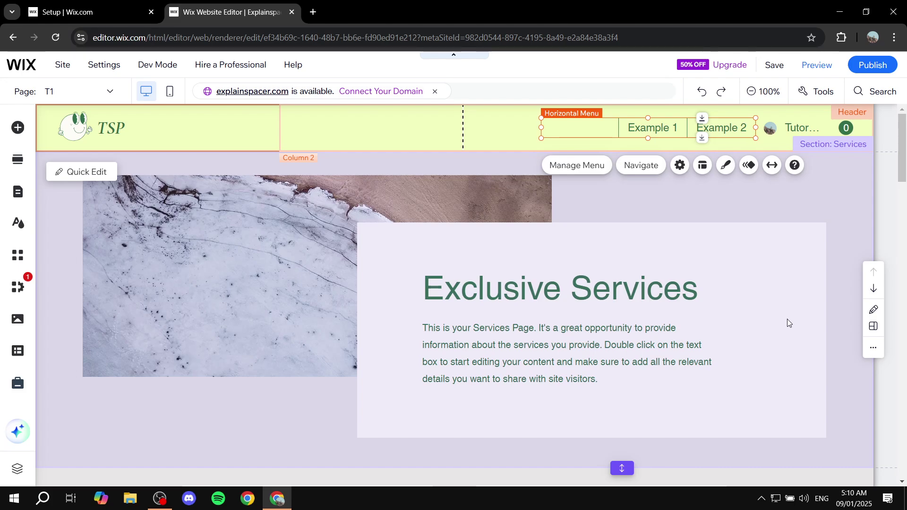